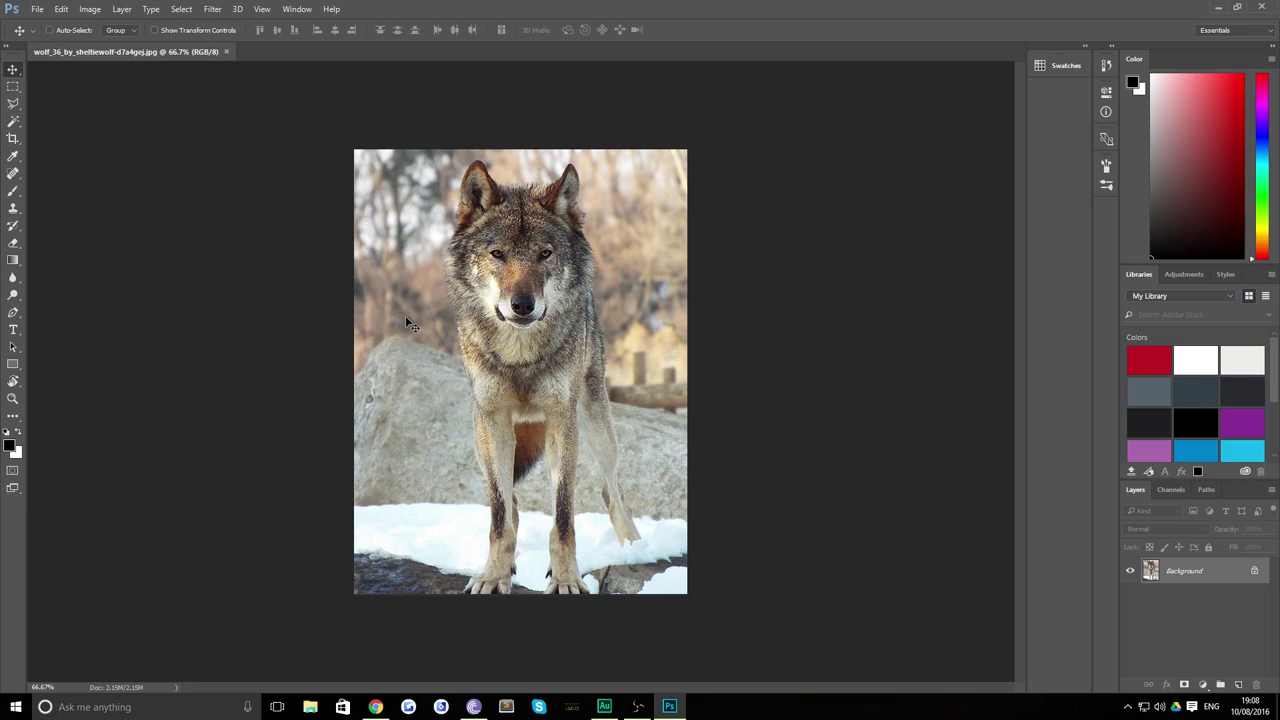
key("z")
left_click(530, 302)
left_click(528, 302)
left_click_drag(507, 306, 560, 462)
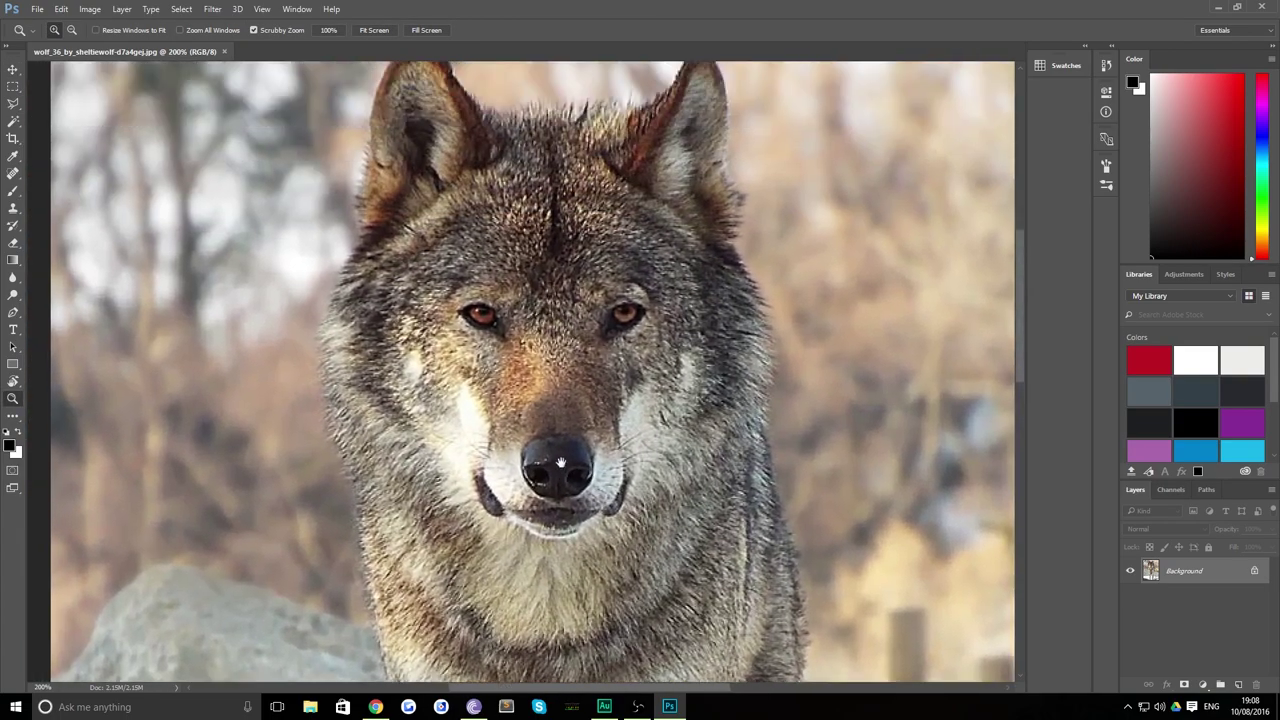
scroll(560, 462, "up", 3)
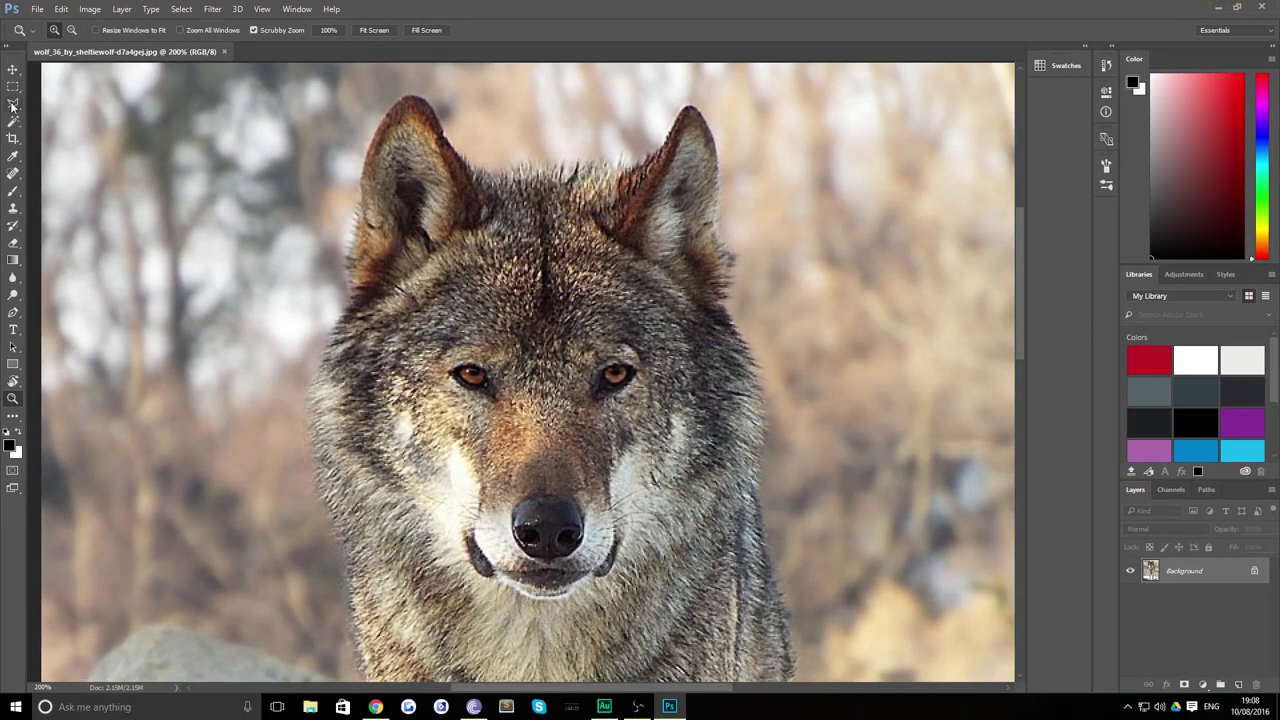
key("ctrl+0")
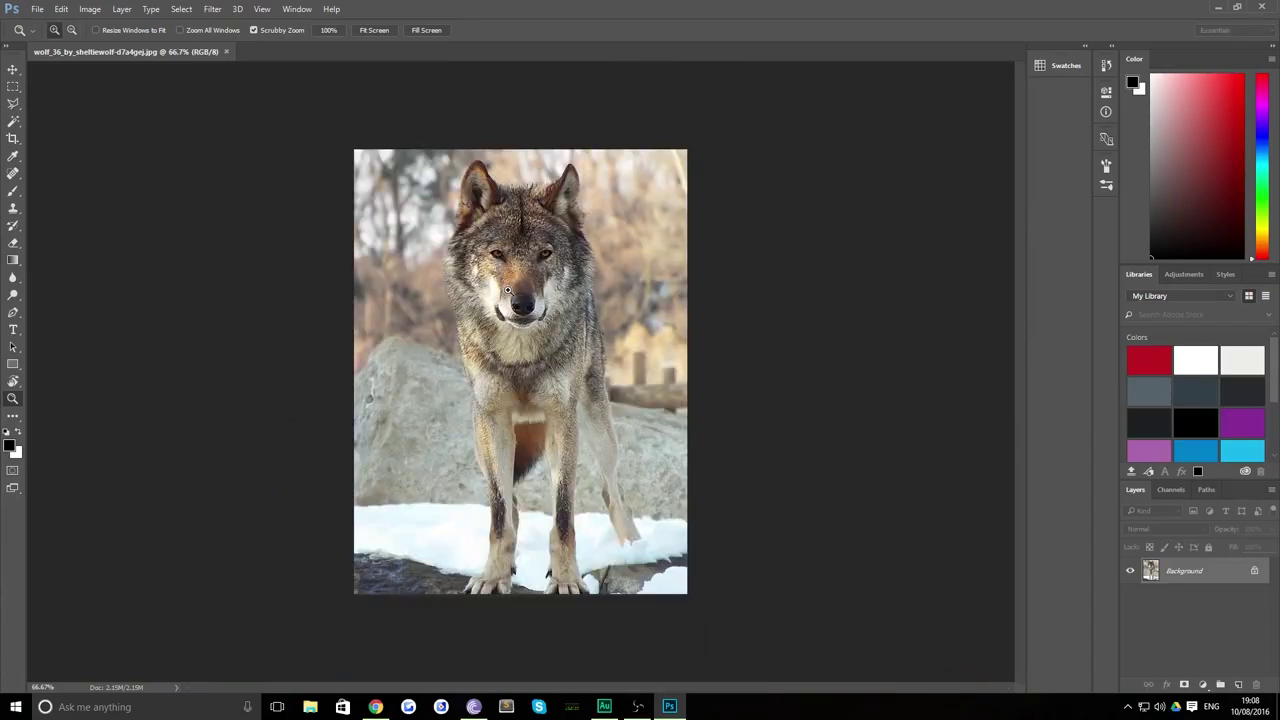
Crop the photo with a 1:1 square ratio tightly around the wolf's head.
left_click(13, 138)
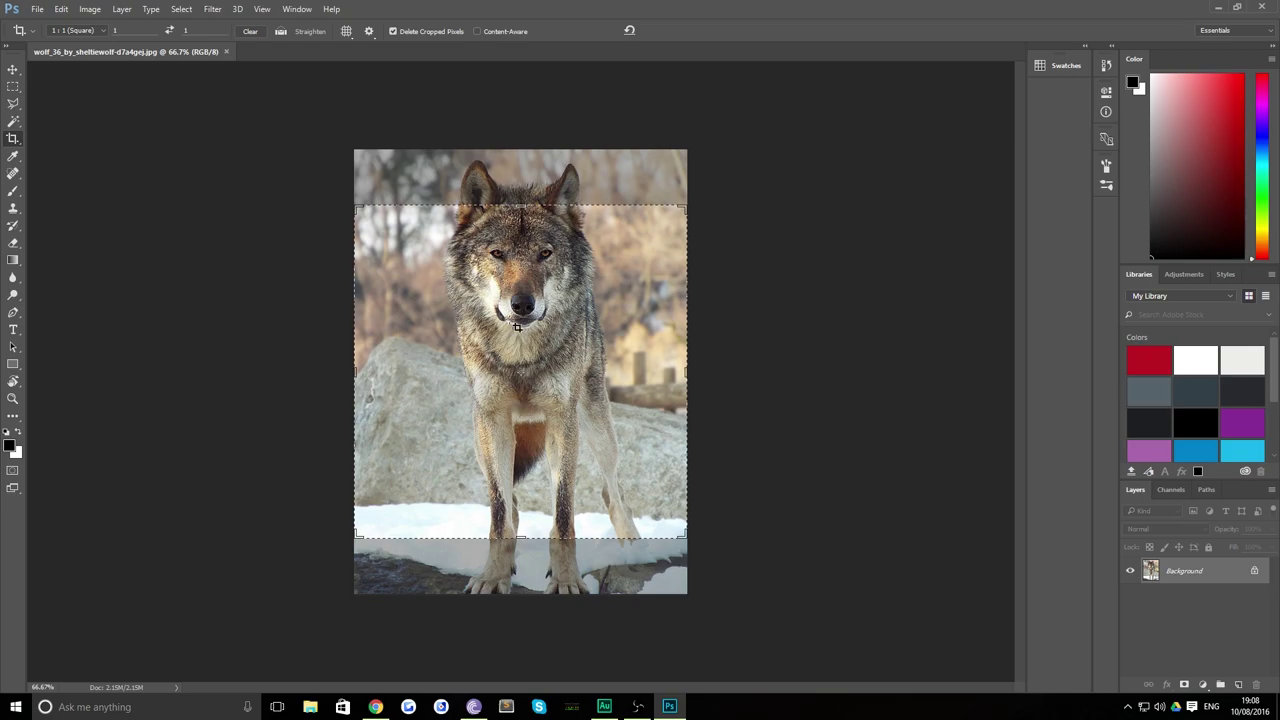
left_click_drag(512, 344, 430, 186)
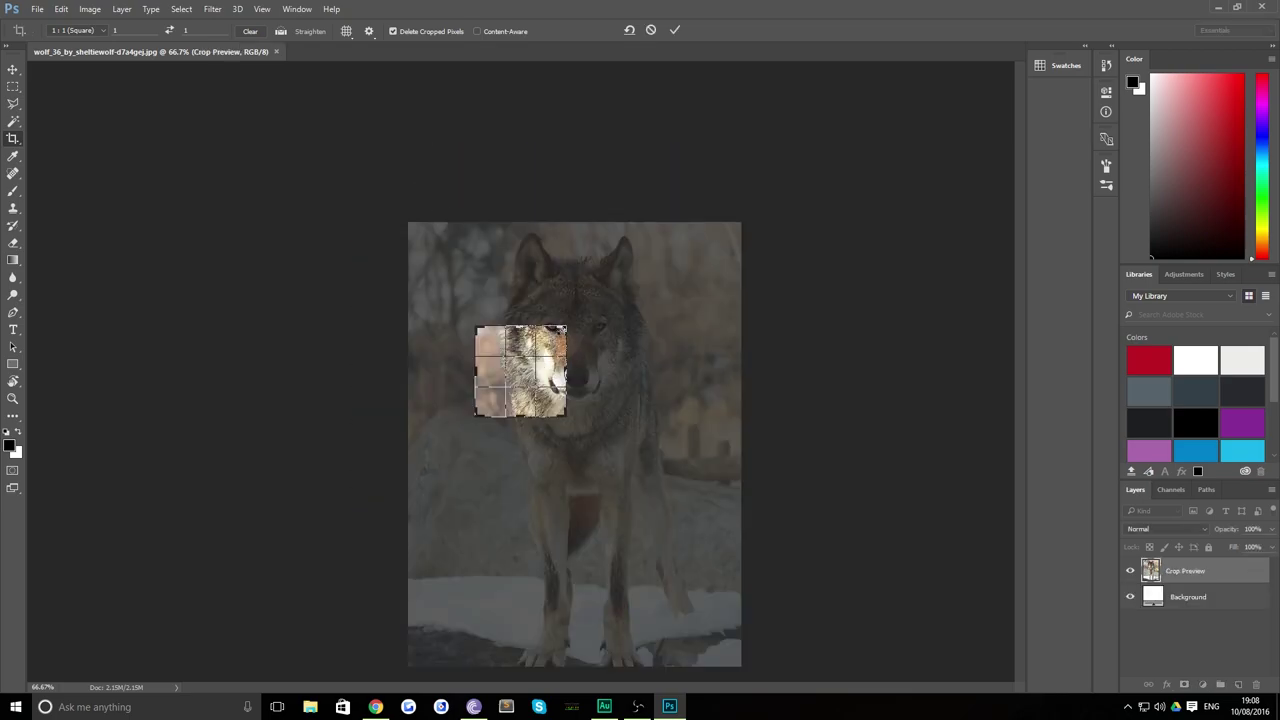
left_click_drag(564, 328, 620, 240)
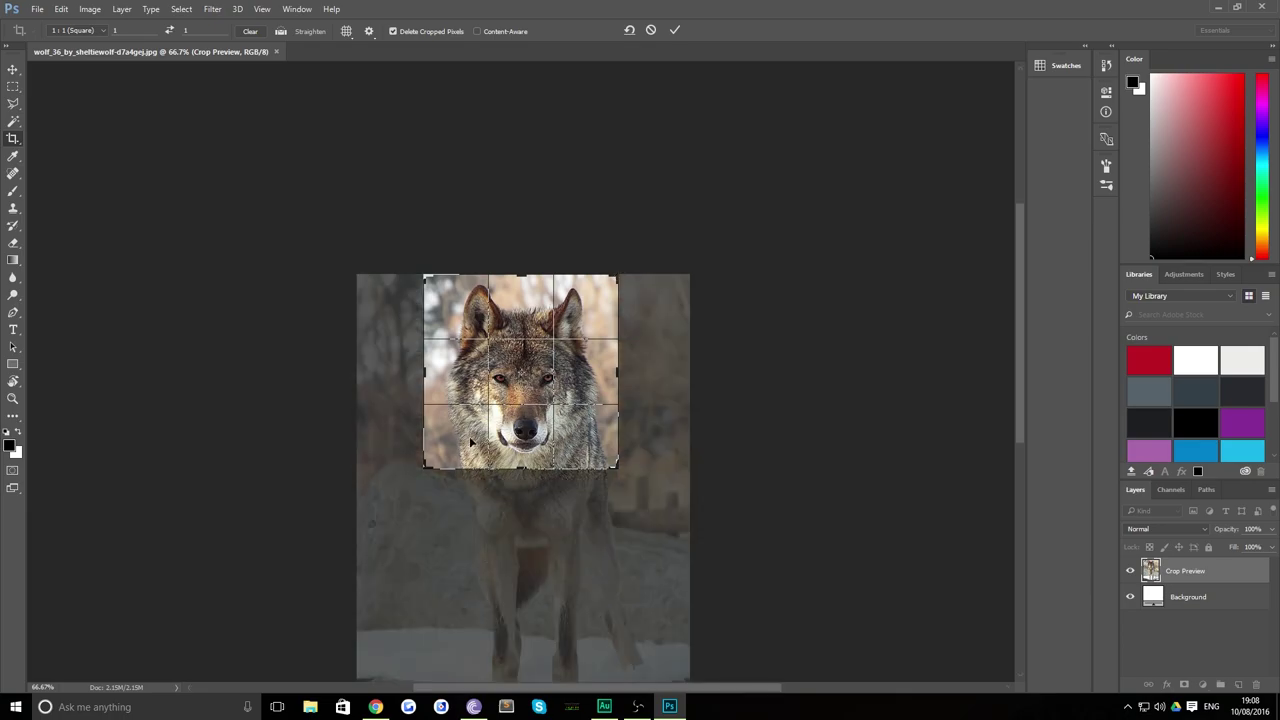
left_click_drag(425, 468, 461, 384)
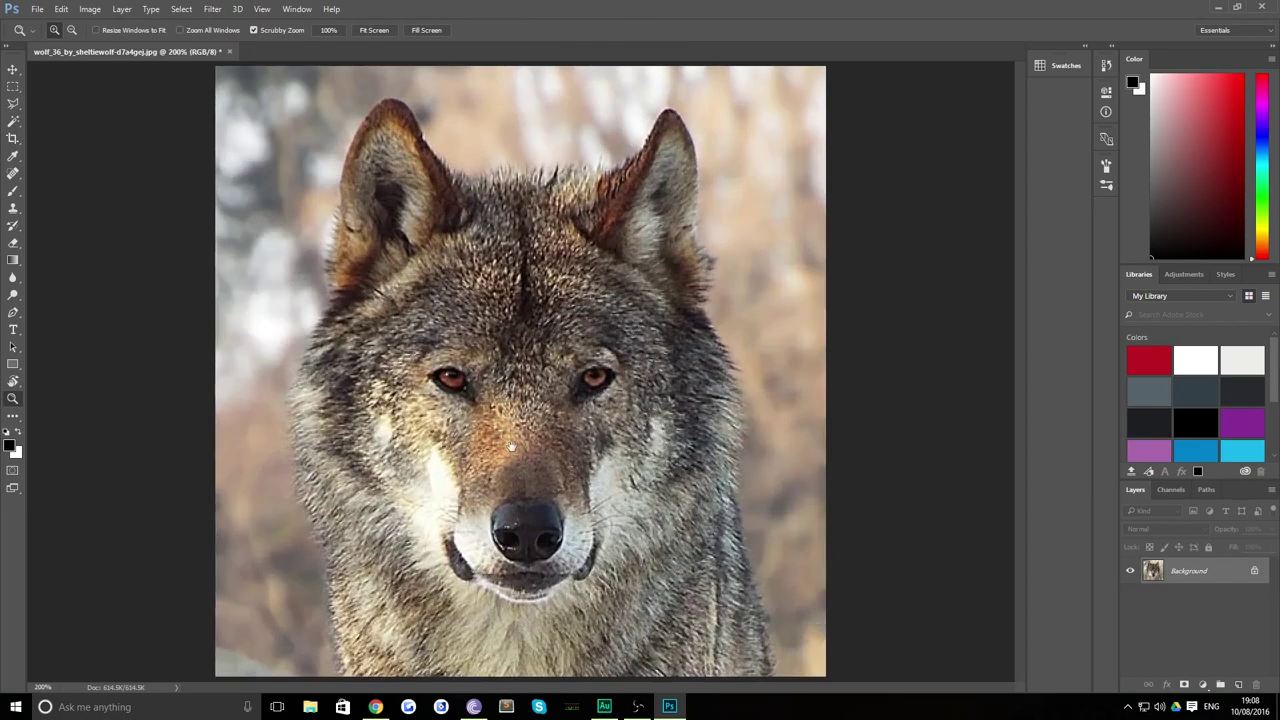
left_click(549, 422, "alt")
Convert the locked Background into the regular layer Layer 0 and duplicate it.
left_click(13, 70)
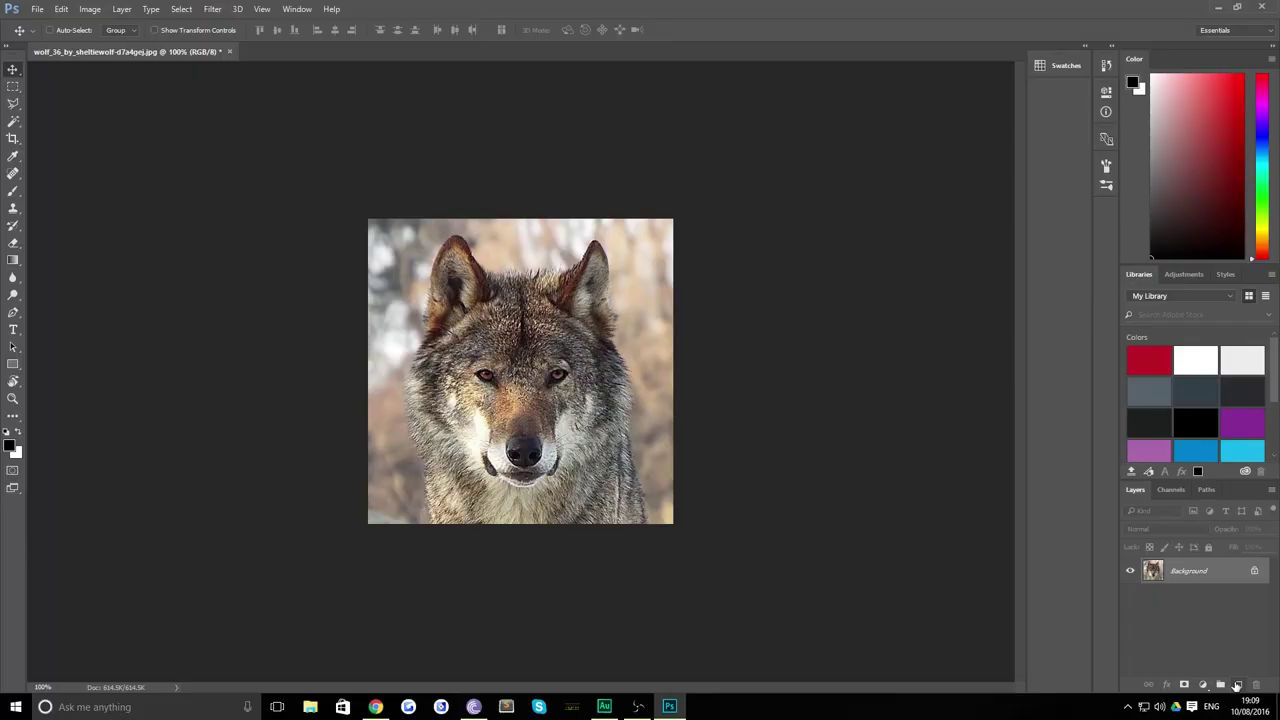
double_click(1208, 567)
key("Return")
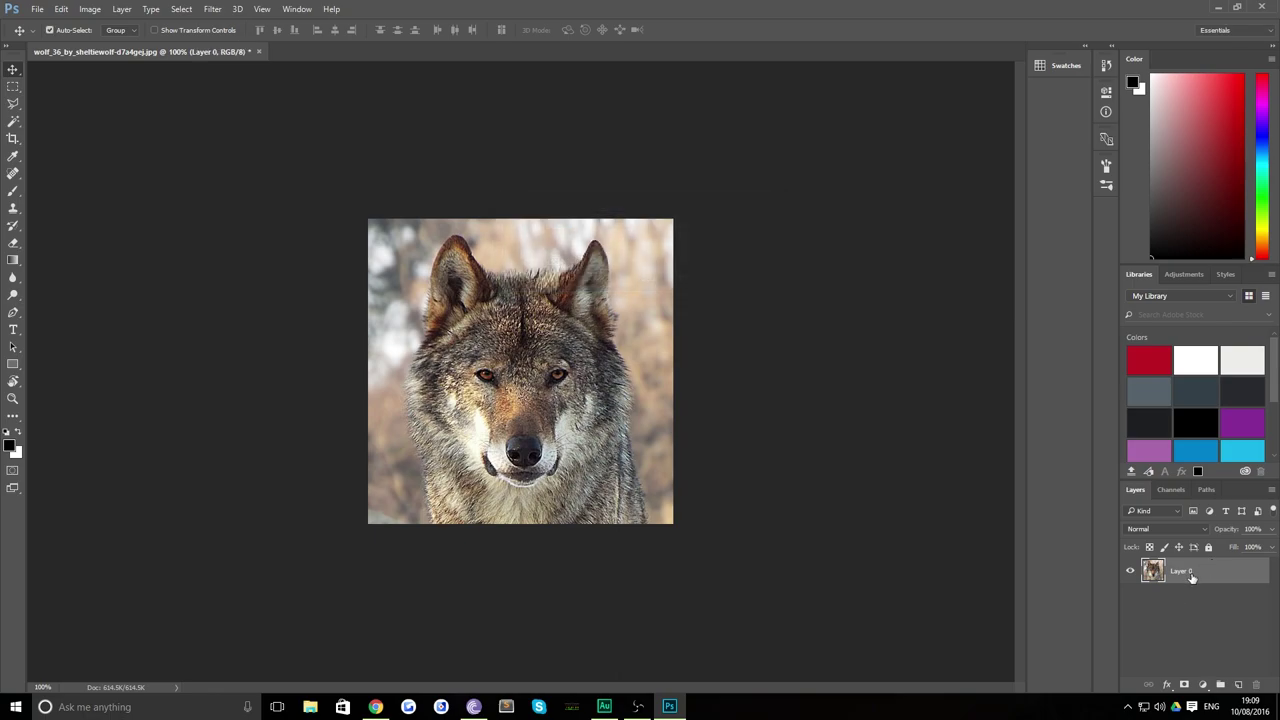
key("ctrl+j")
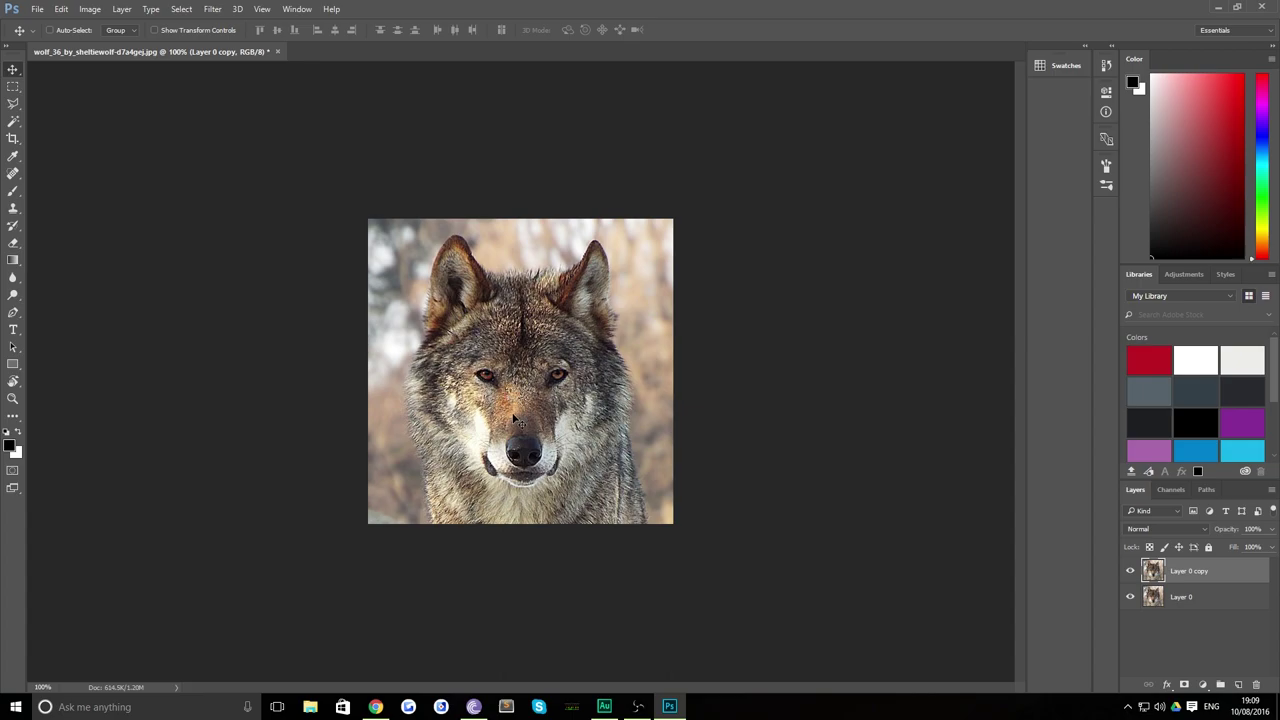
key("z")
left_click(520, 416)
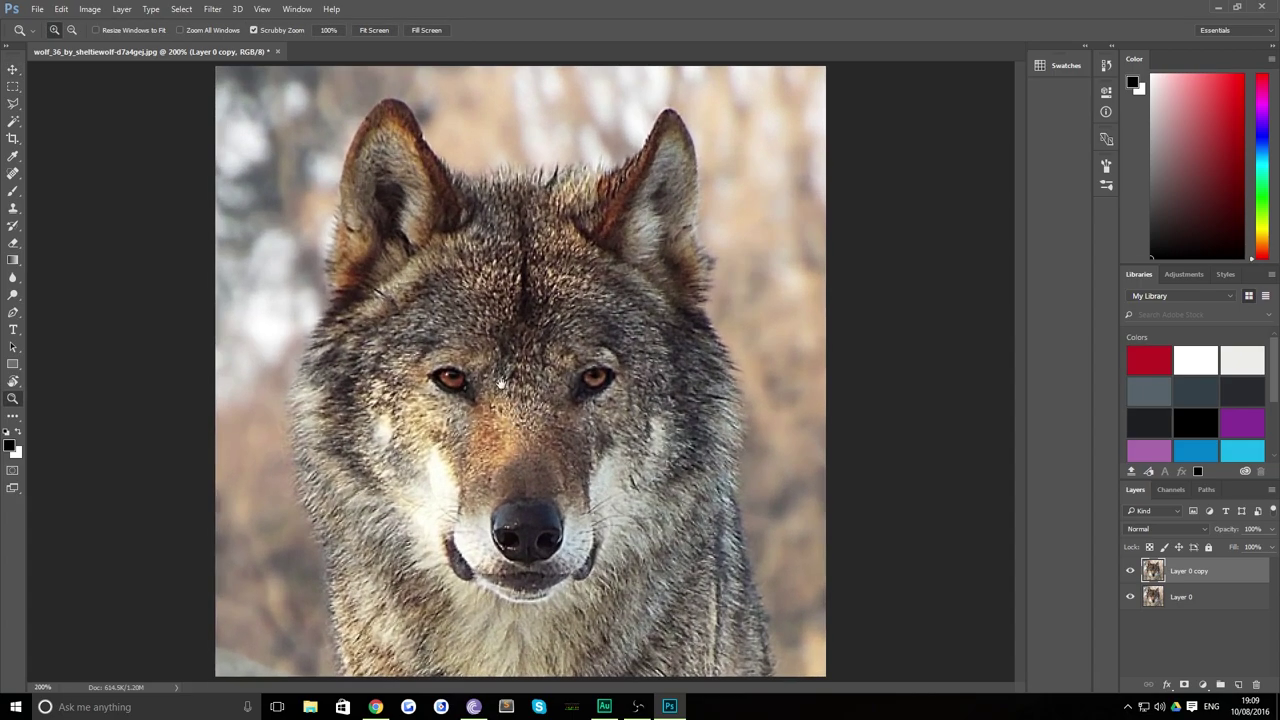
left_click(16, 104)
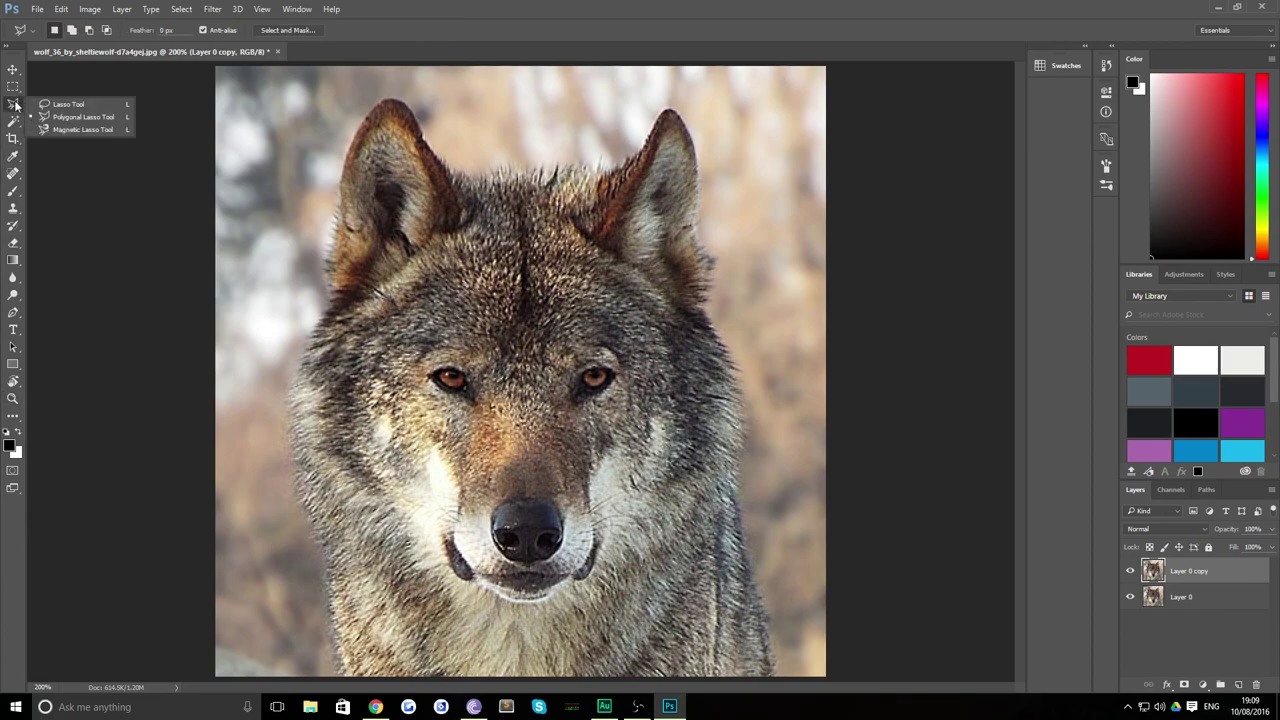
left_click(70, 117)
left_click(346, 272)
left_click(306, 134)
left_click(650, 103)
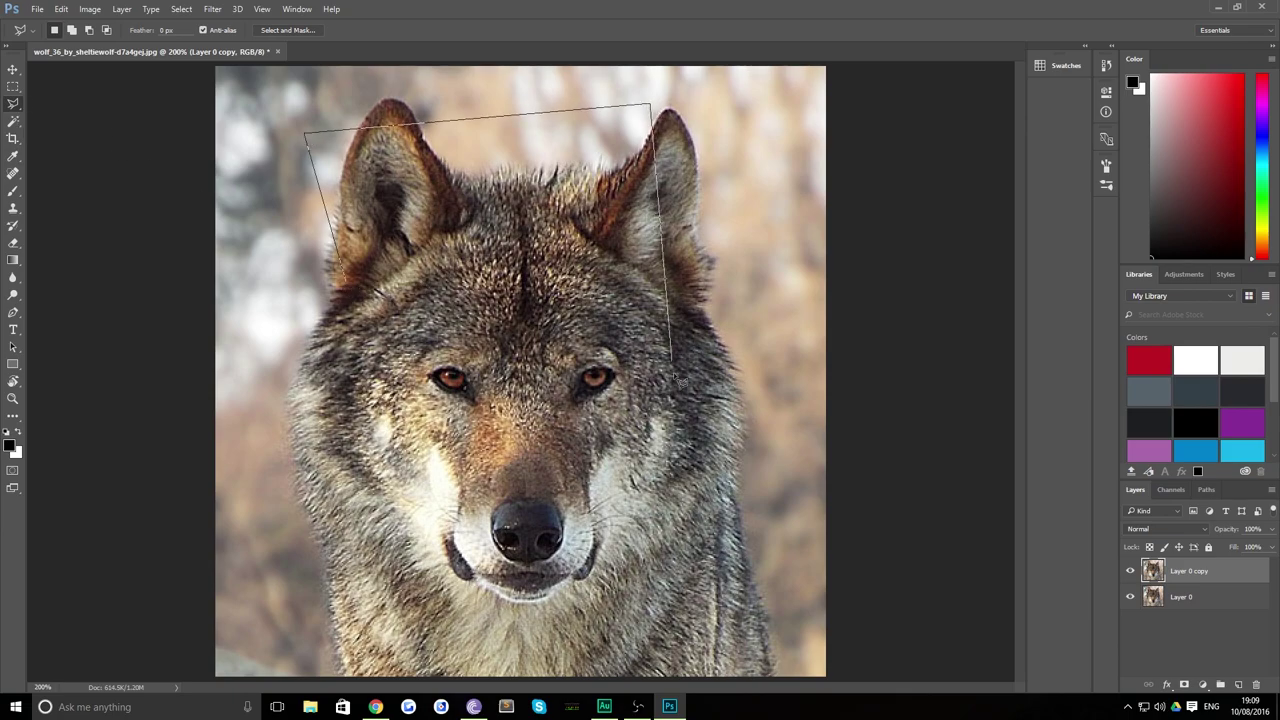
left_click(673, 378)
left_click(350, 287)
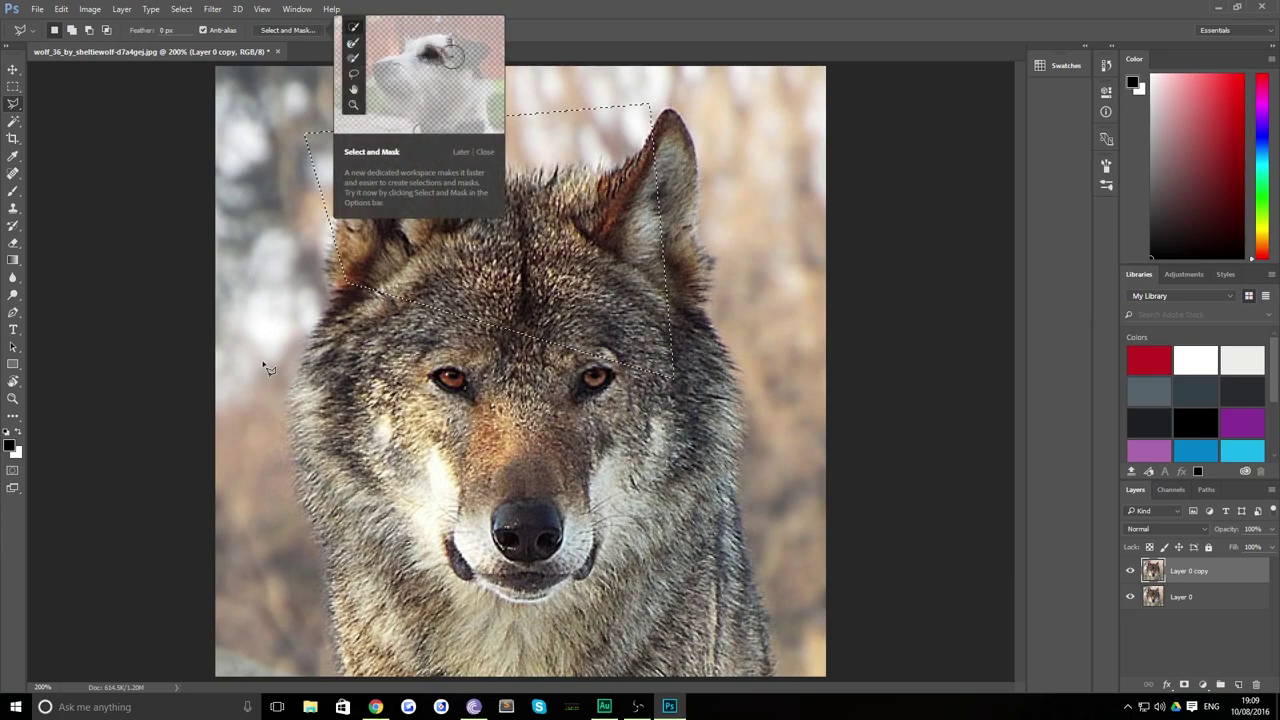
left_click(484, 151)
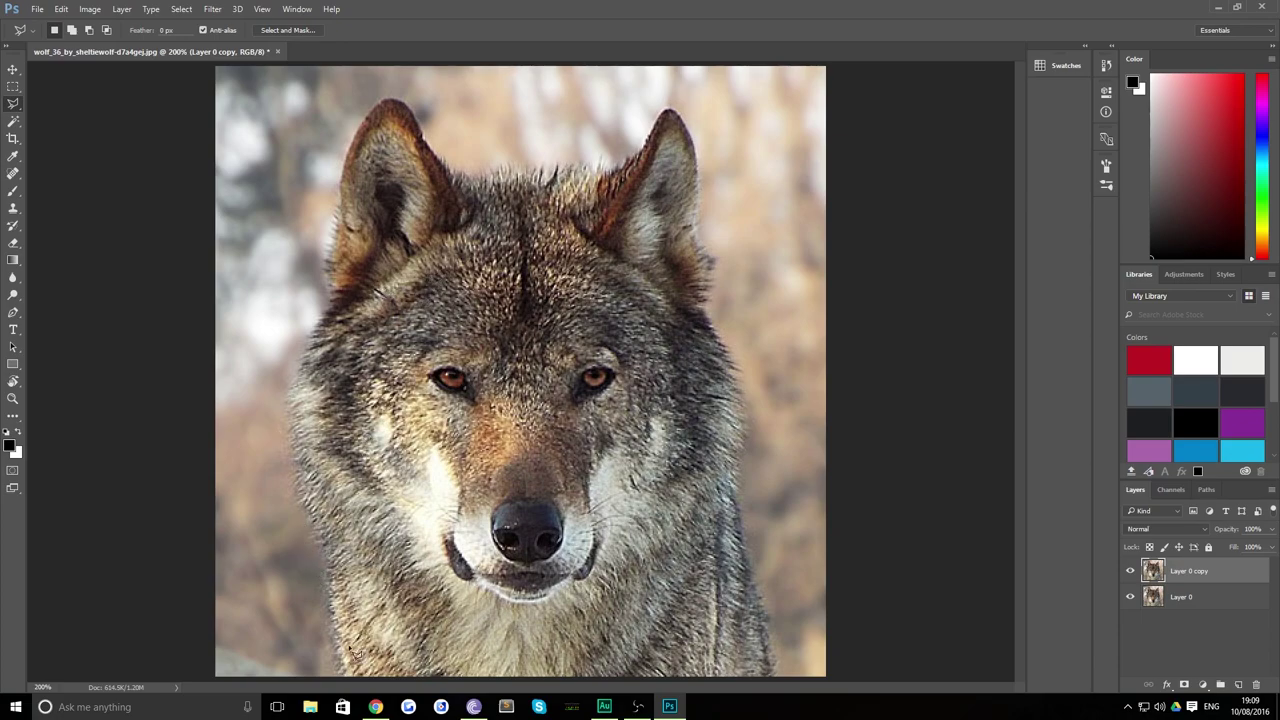
Trace the wolf's outline with the Polygonal Lasso, delete the background around it from the copy, and hide Layer 0.
mouse_move(348, 686)
left_mouse_down()
mouse_move(287, 396)
mouse_move(334, 305)
mouse_move(345, 163)
mouse_move(367, 118)
mouse_move(406, 104)
mouse_move(472, 197)
mouse_move(461, 183)
mouse_move(490, 196)
mouse_move(520, 183)
mouse_move(513, 174)
mouse_move(588, 189)
mouse_move(629, 178)
mouse_move(673, 113)
mouse_move(696, 151)
mouse_move(705, 324)
mouse_move(731, 358)
mouse_move(750, 438)
mouse_move(735, 495)
mouse_move(780, 684)
mouse_move(355, 686)
left_mouse_up()
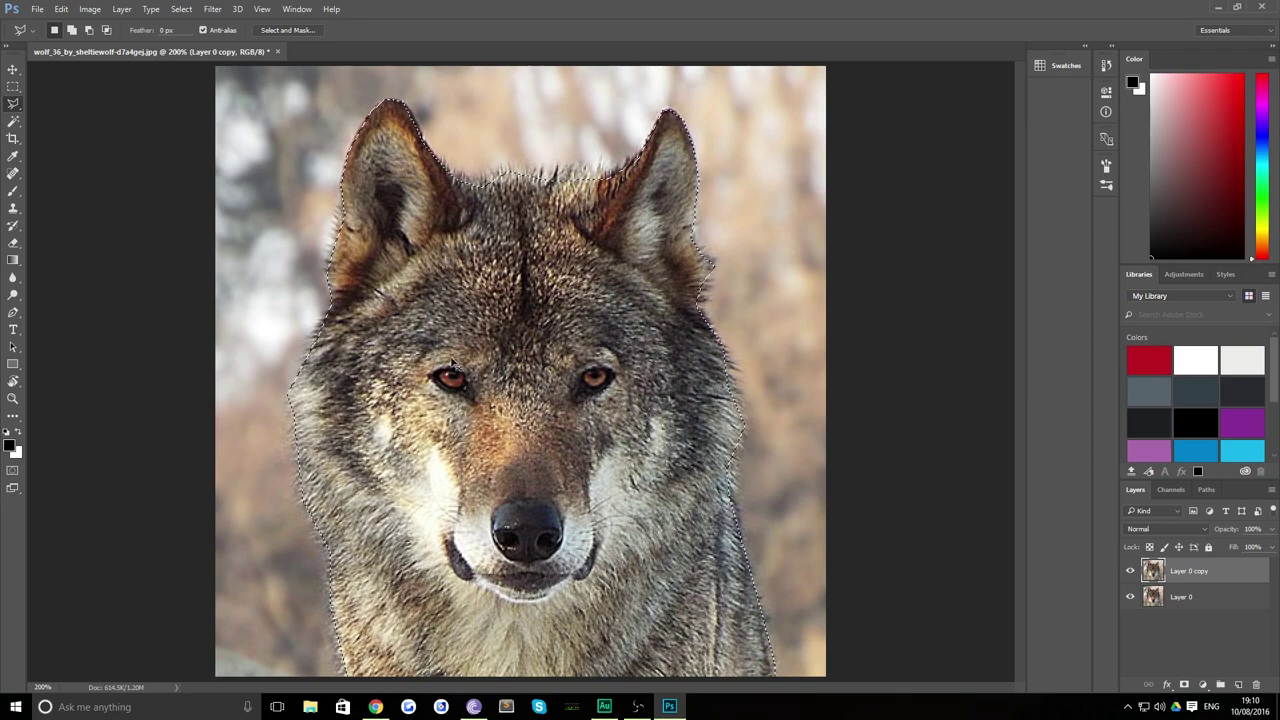
key("ctrl+shift+i")
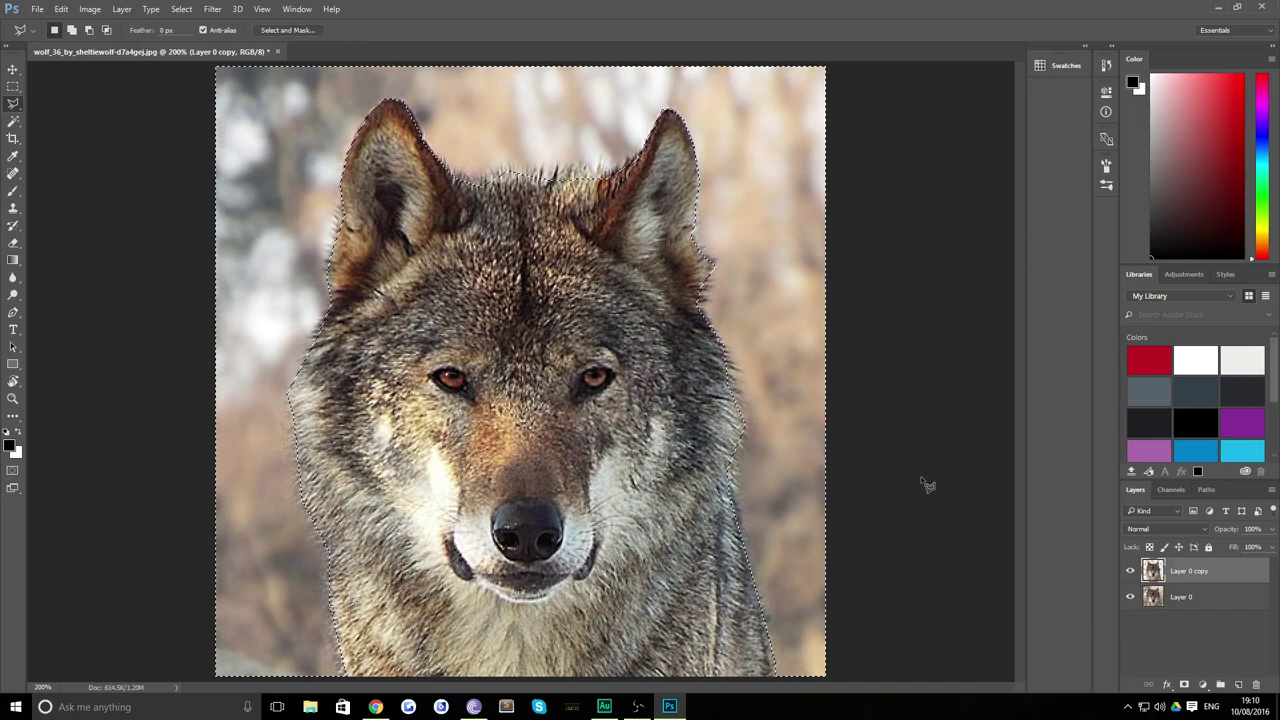
left_click(1131, 598)
key("ctrl+d")
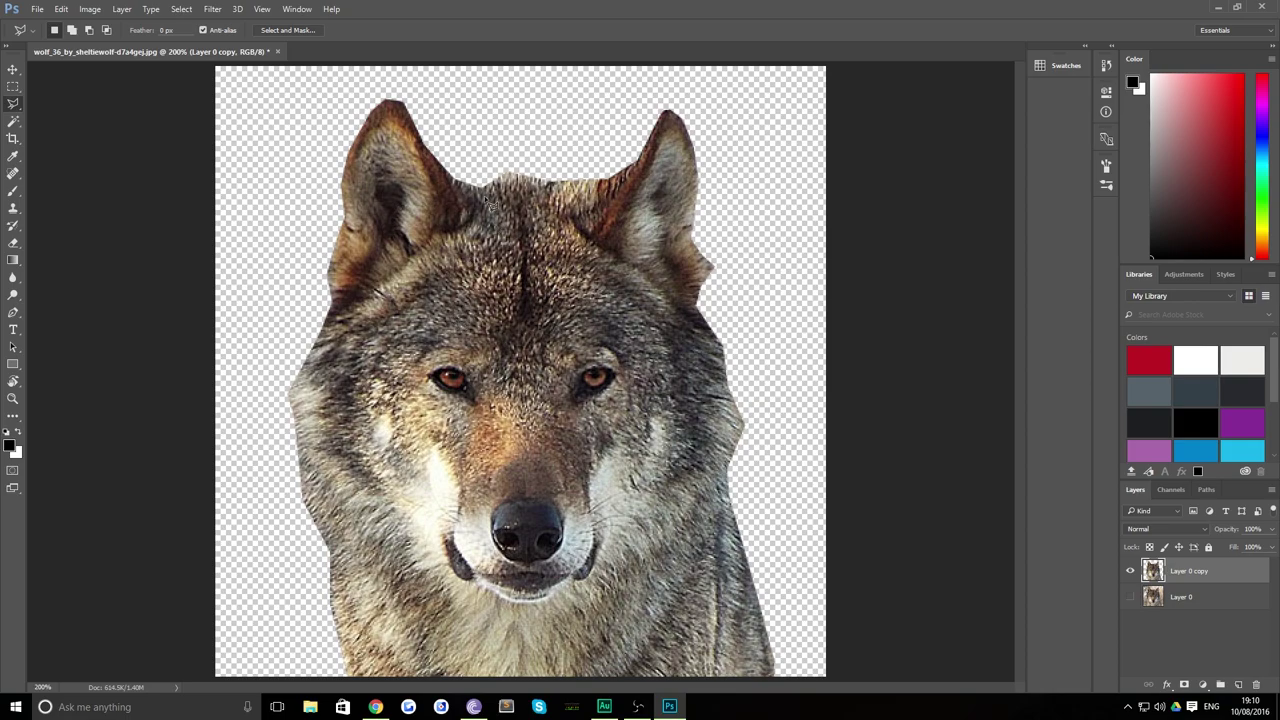
Delete the right half of the wolf on Layer 0 copy, cutting vertically through the centre of its face, and clear the selection.
key("z")
left_click(512, 241)
left_click(517, 242)
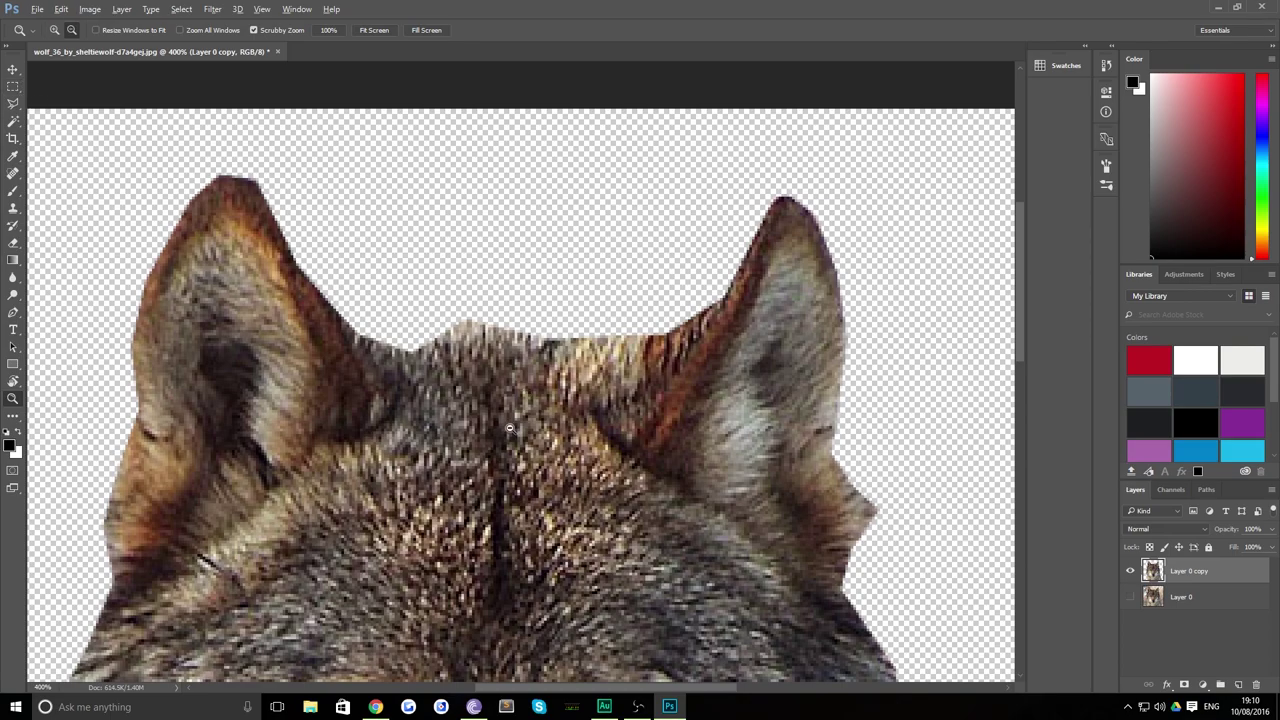
left_click(526, 392, "alt")
left_click(526, 392, "alt")
left_click(13, 86)
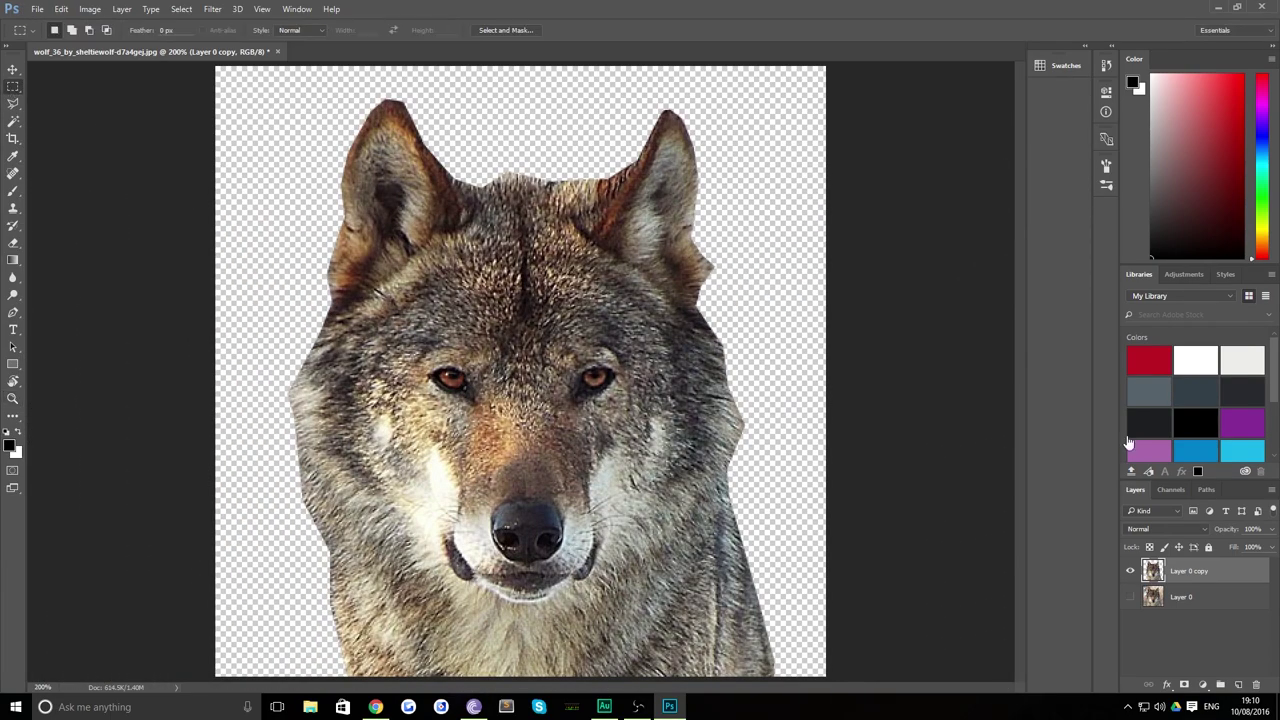
left_click(1153, 569, "ctrl")
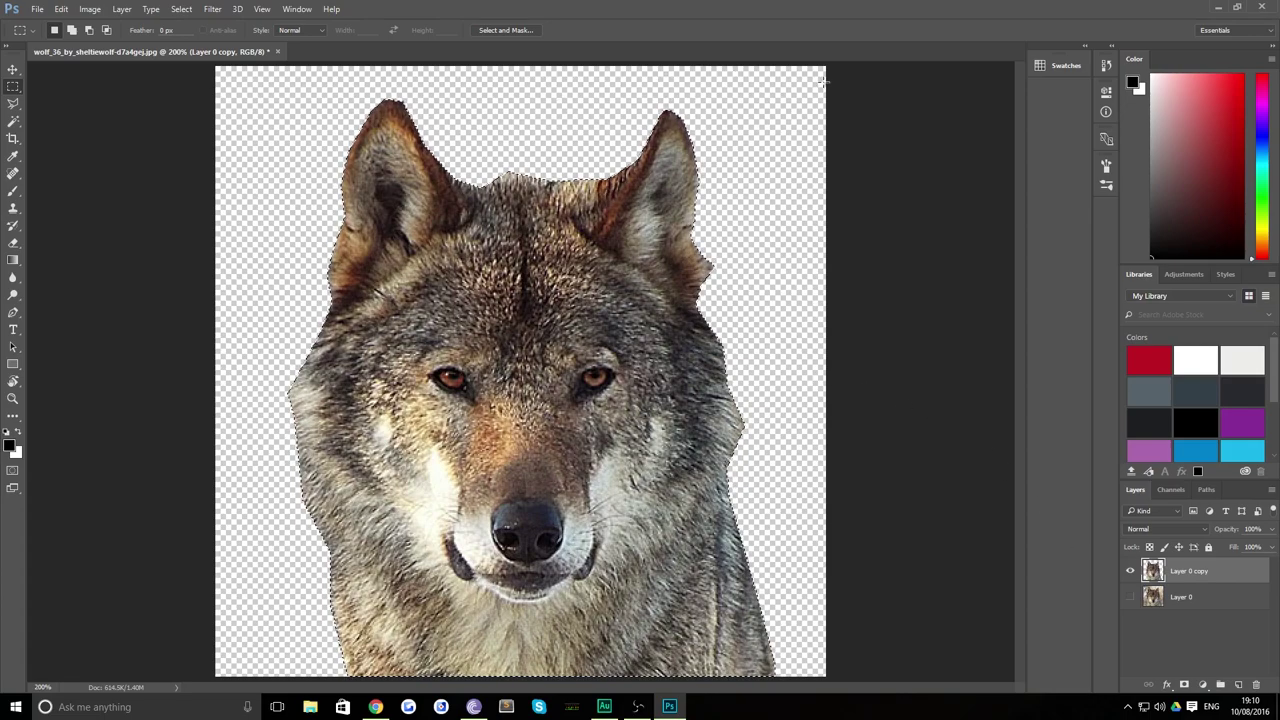
left_click_drag(824, 82, 529, 676)
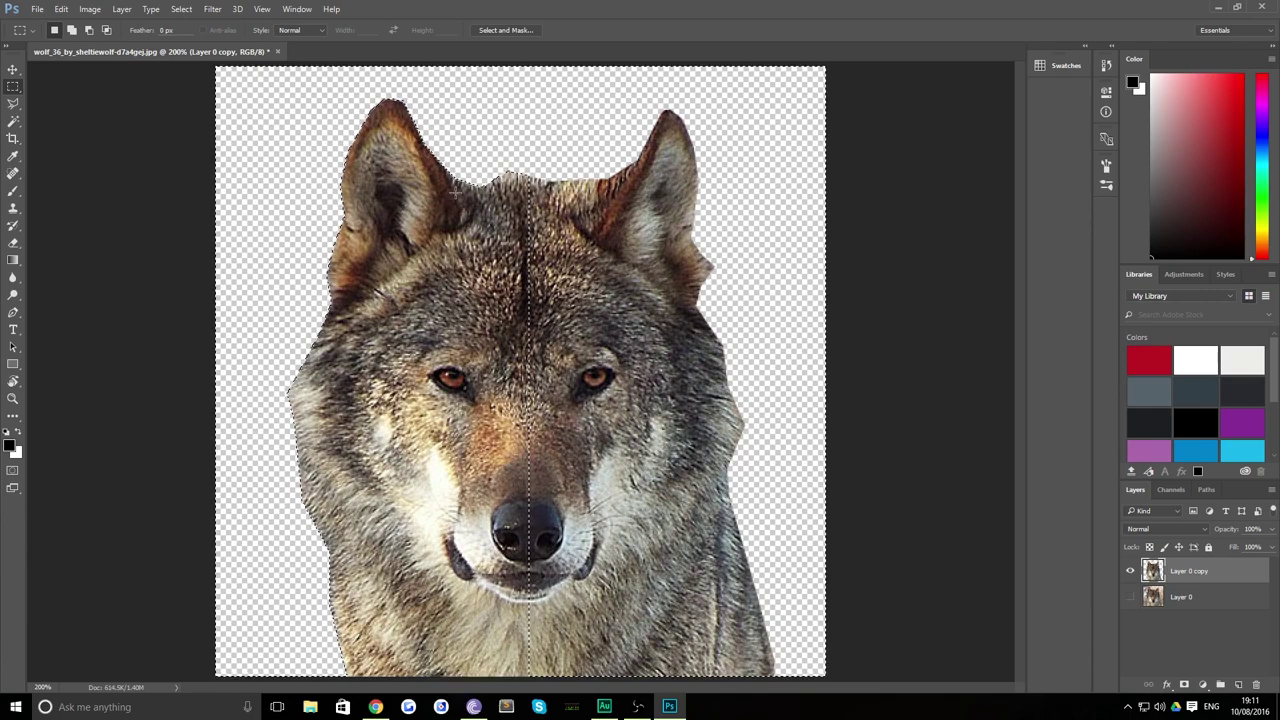
key("Delete")
key("ctrl+d")
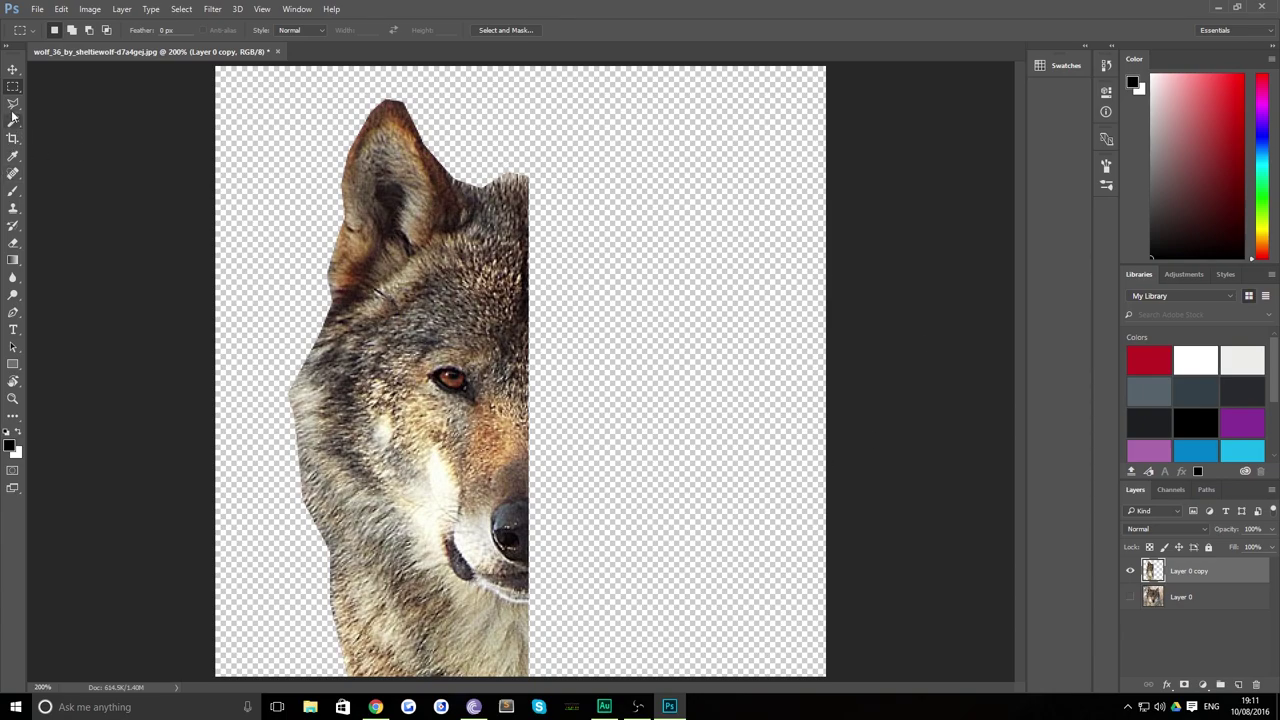
Select a narrow triangle at the top of the head along the cut edge and apply the Average blur to it.
key("l")
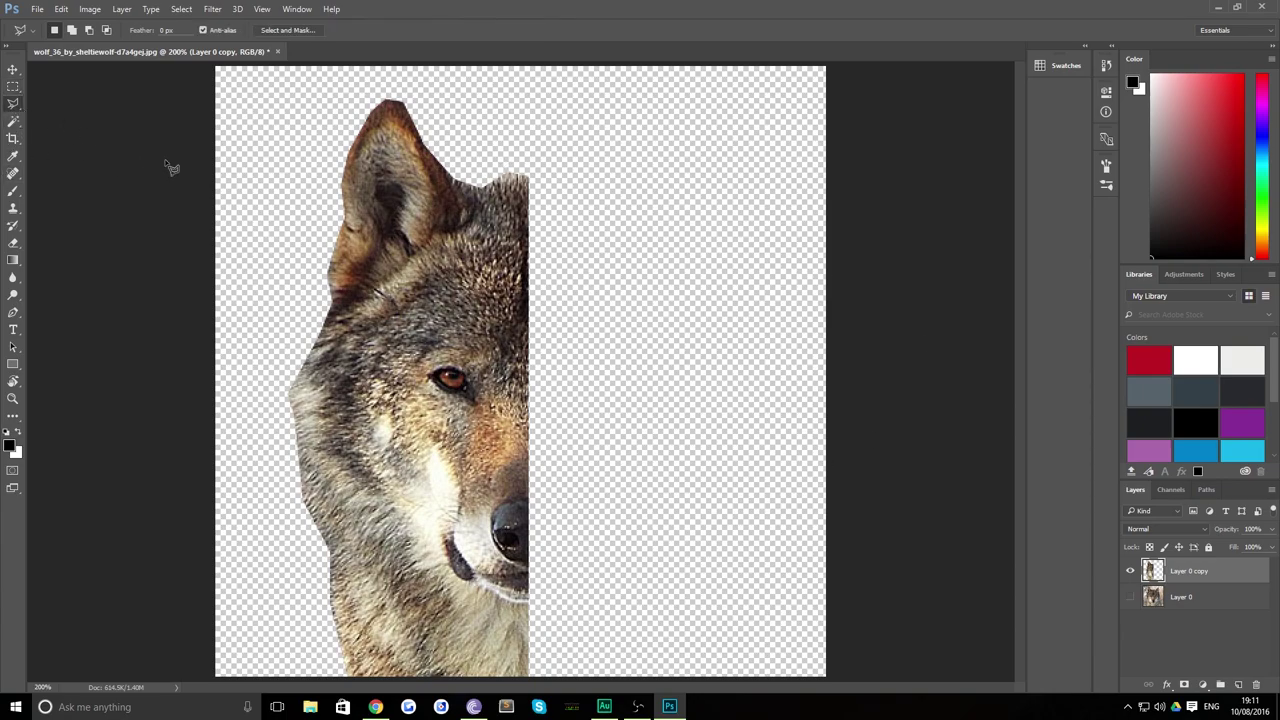
key("z")
left_click(469, 252)
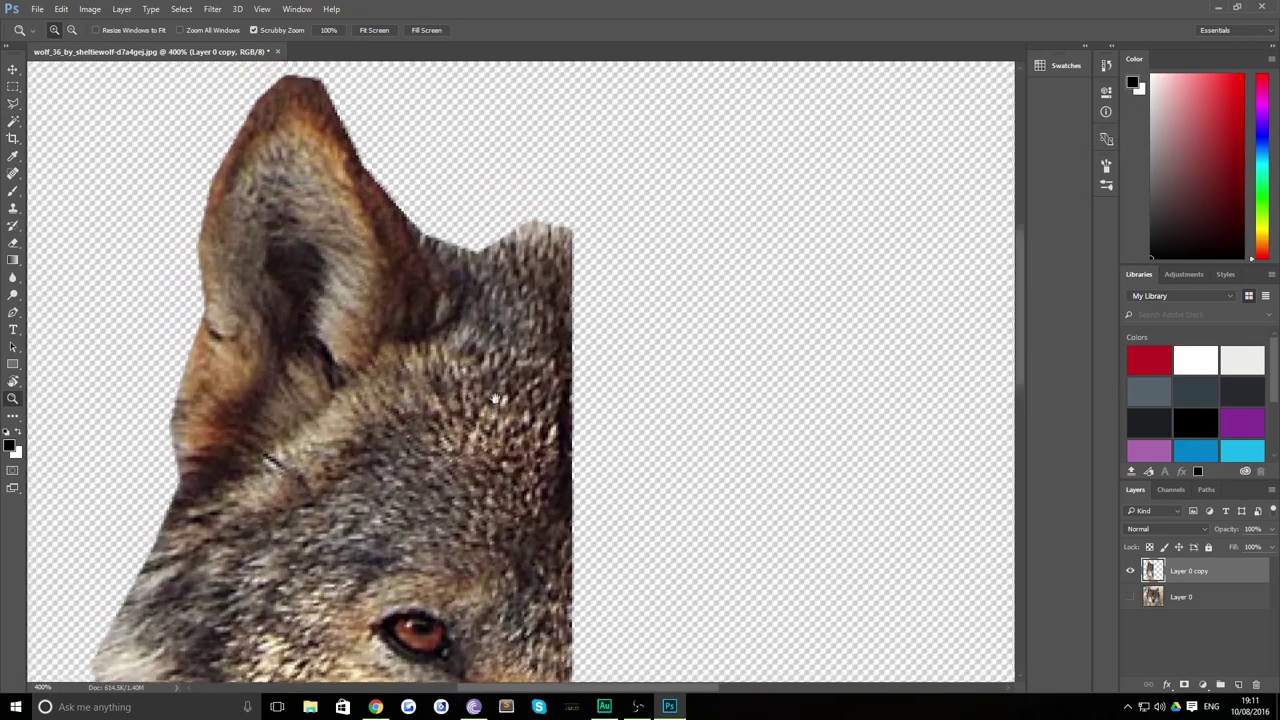
left_click(13, 103)
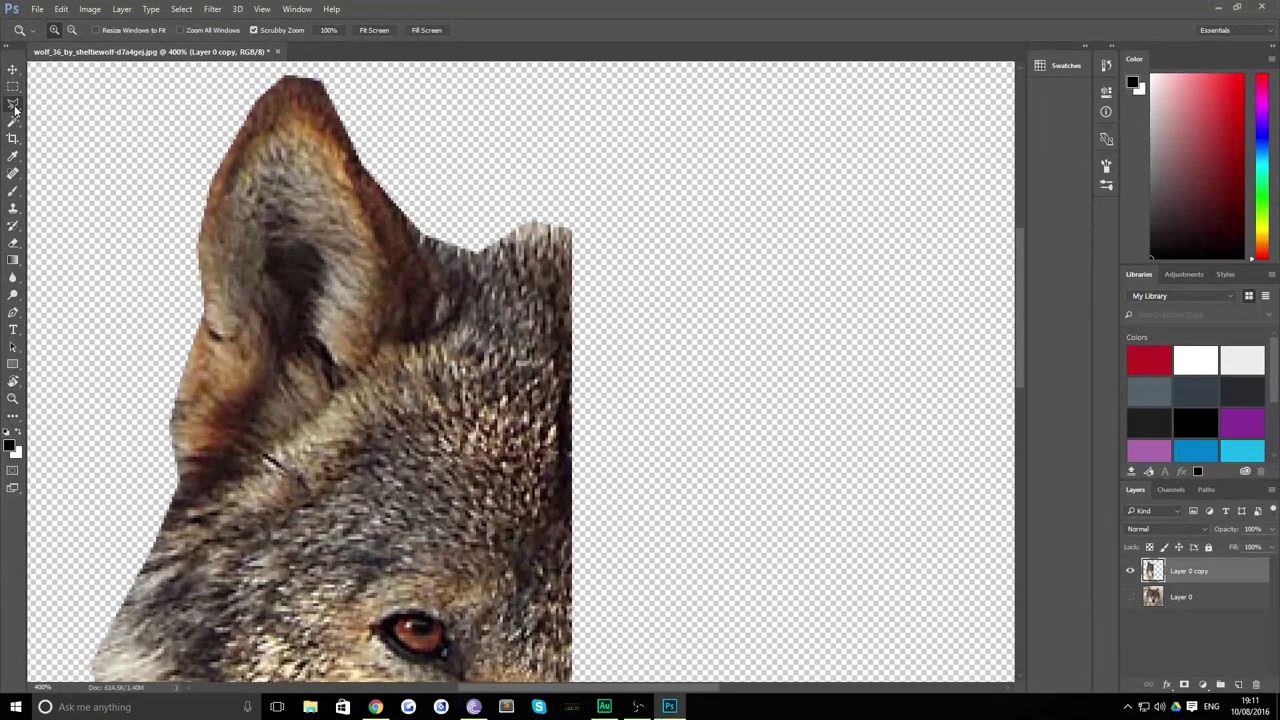
left_click(531, 220)
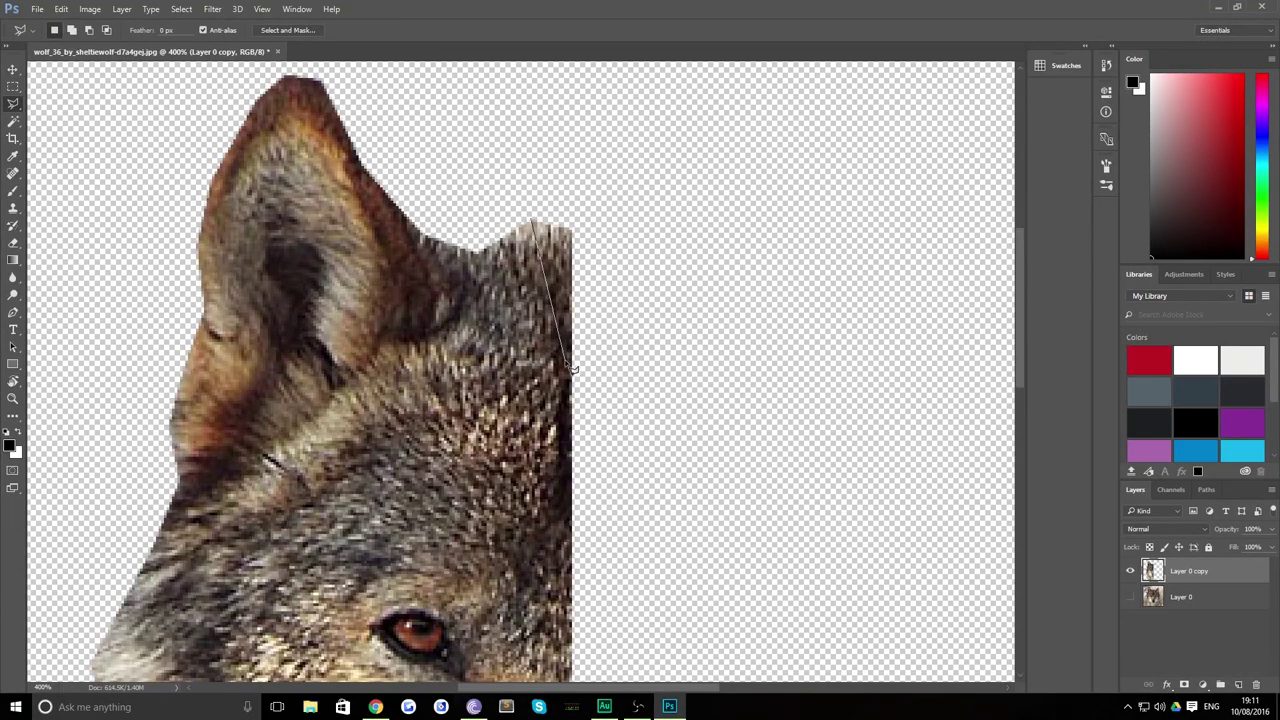
left_click(575, 343)
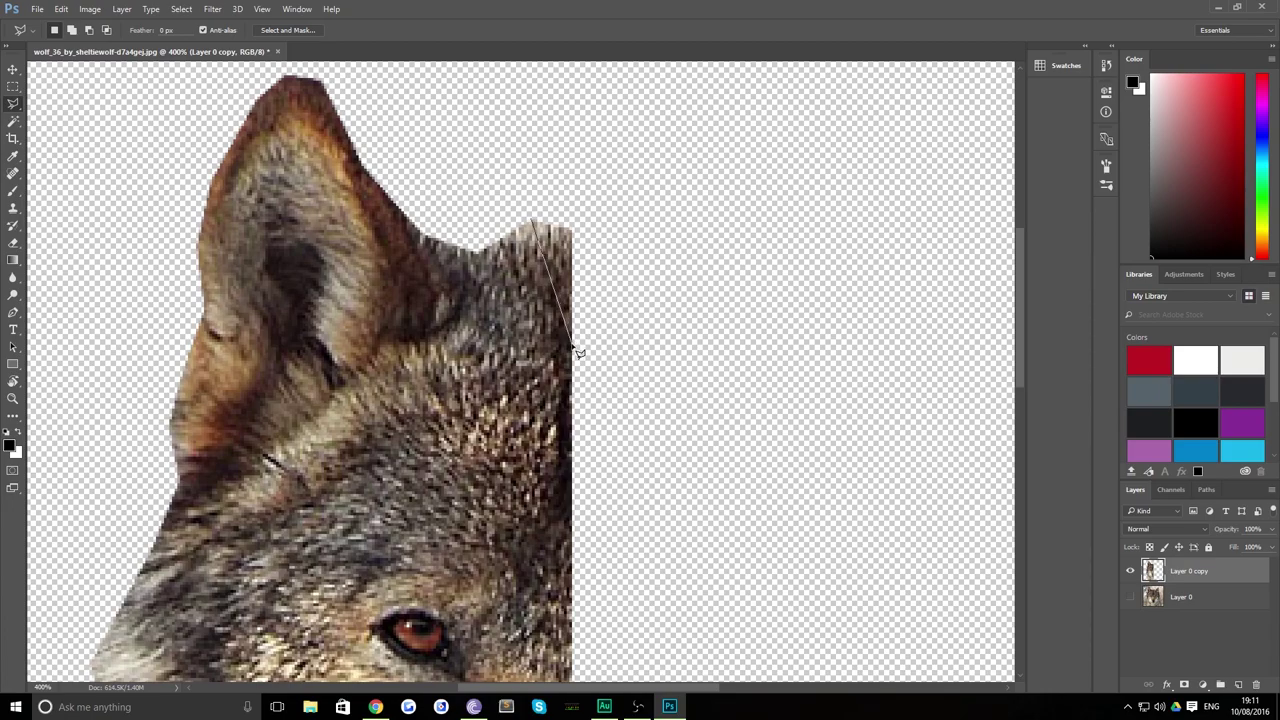
left_click(580, 217)
left_click(537, 218)
left_click(203, 9)
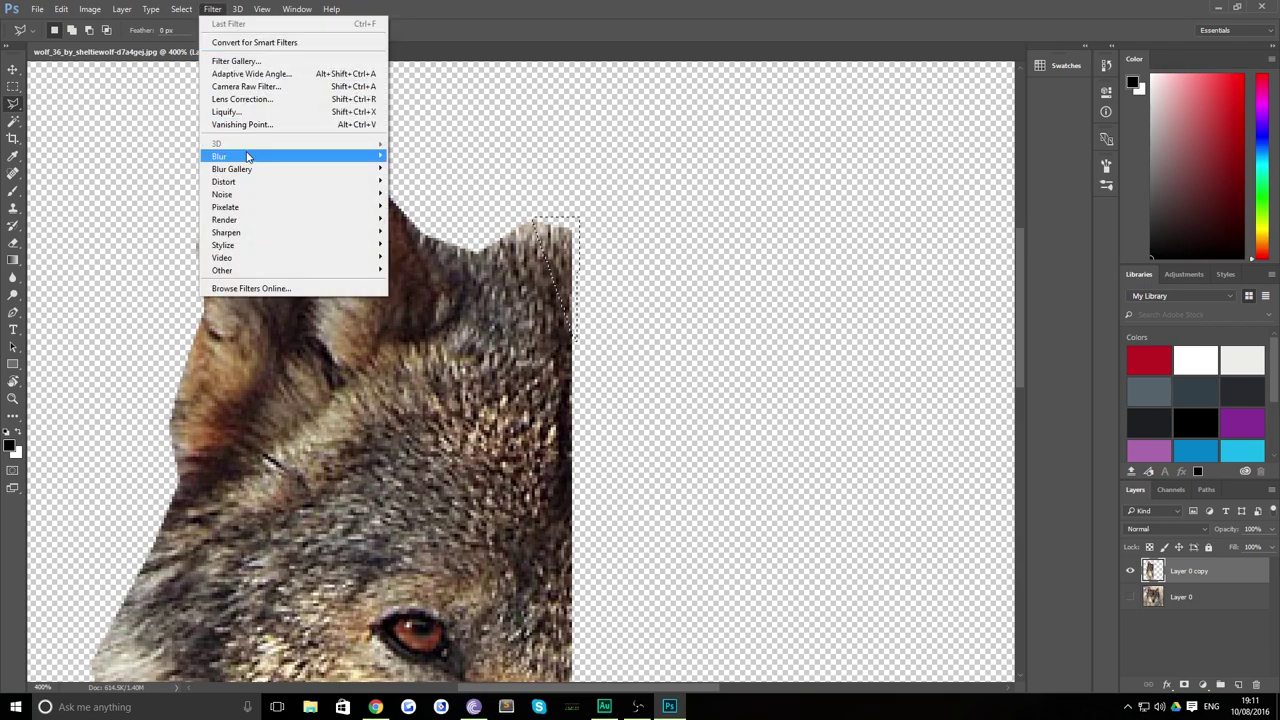
mouse_move(250, 156)
left_click(183, 160)
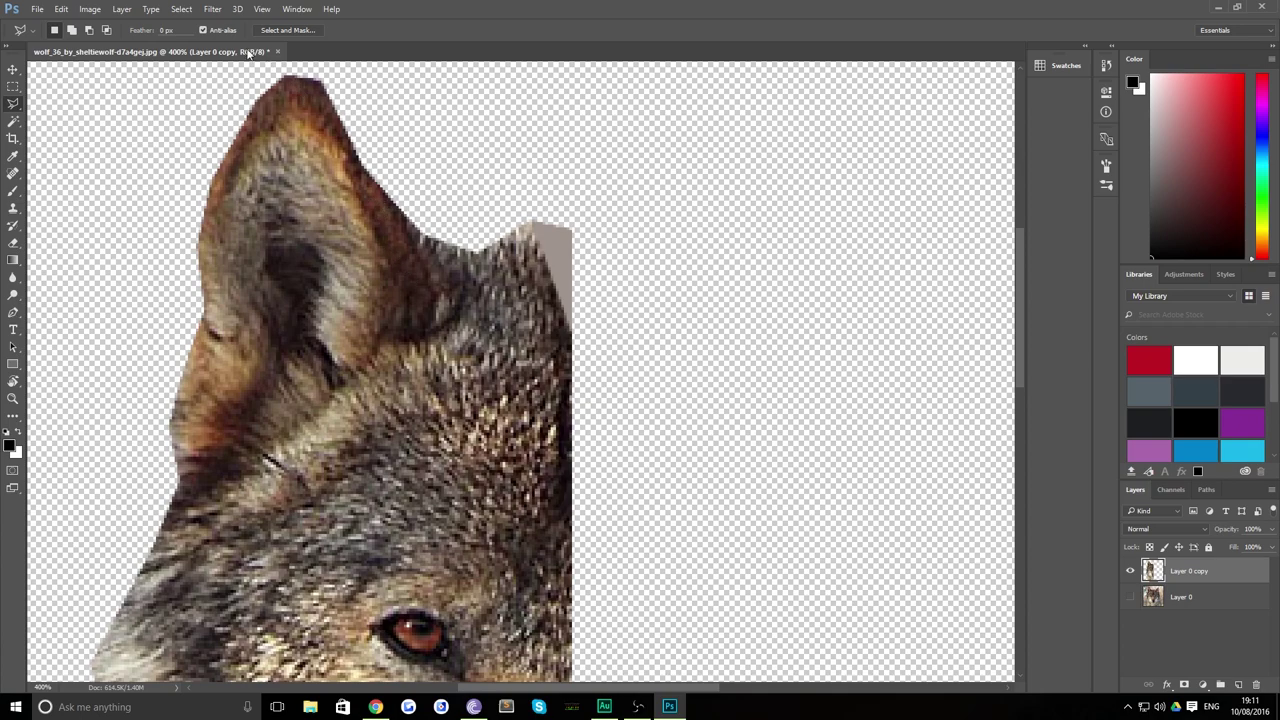
left_click(214, 12)
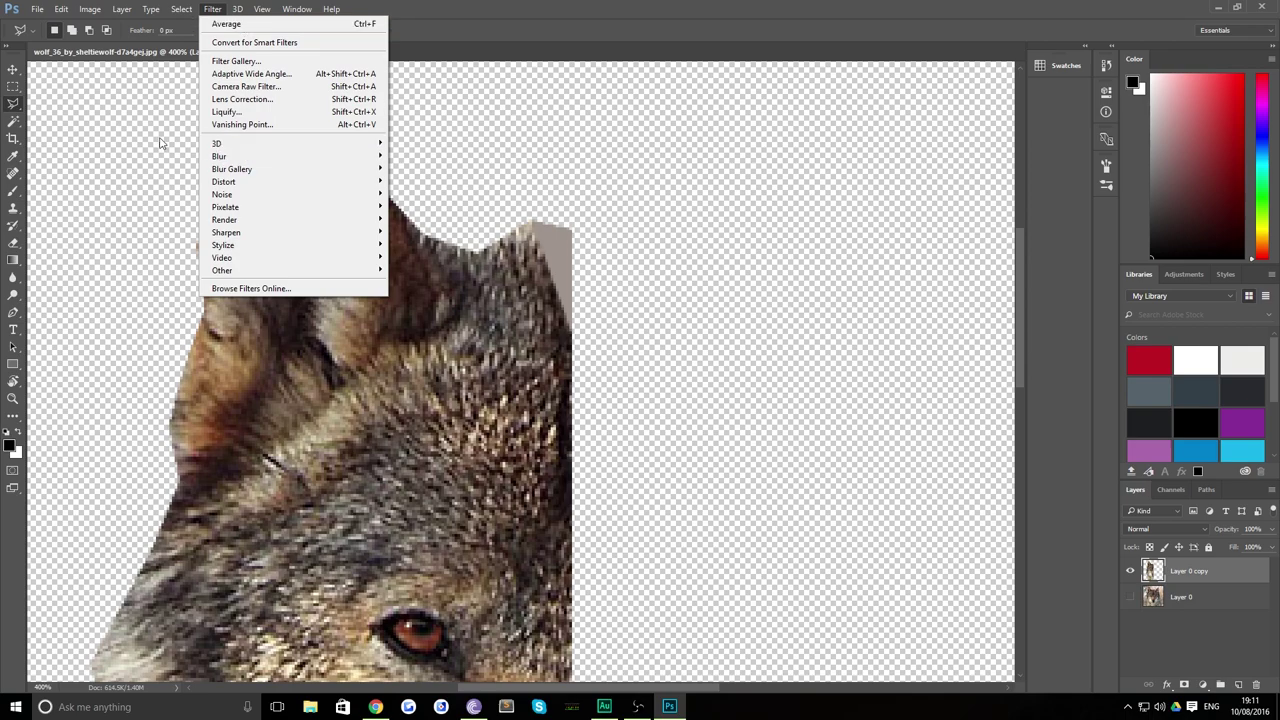
left_click(508, 116)
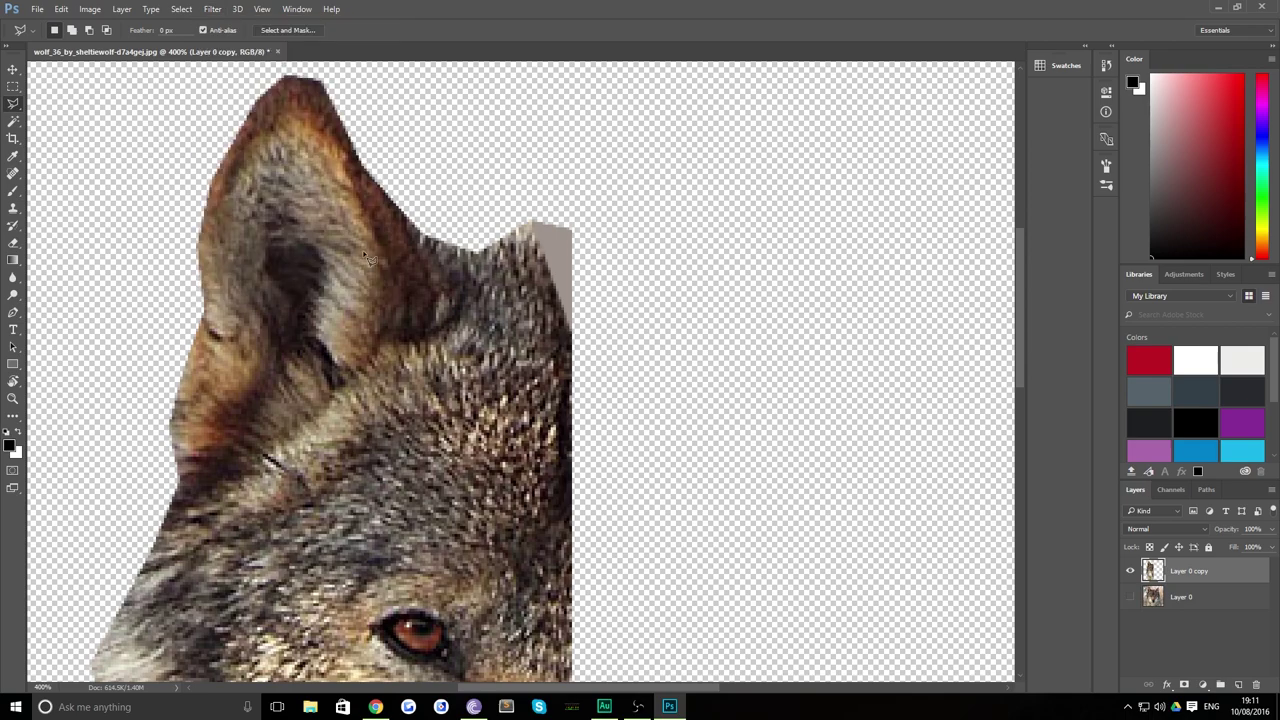
Select the triangle directly left of the first facet at the top of the head and fill it with its average colour.
left_click(531, 218)
left_click(478, 250)
left_click(571, 330)
left_click(531, 218)
key("ctrl+f")
key("ctrl+d")
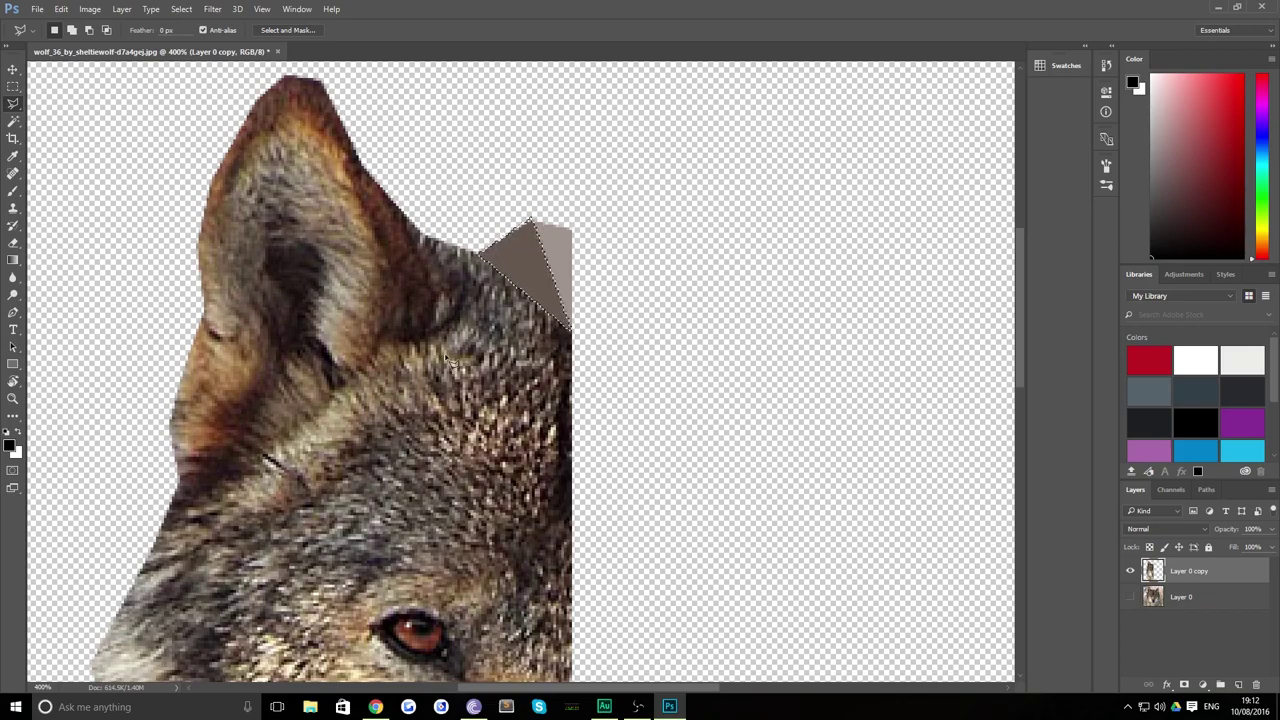
Add an averaged triangular facet on the forehead, starting from the shared corner at the cut edge below the first two.
left_click_drag(393, 461, 467, 430)
left_click(647, 301)
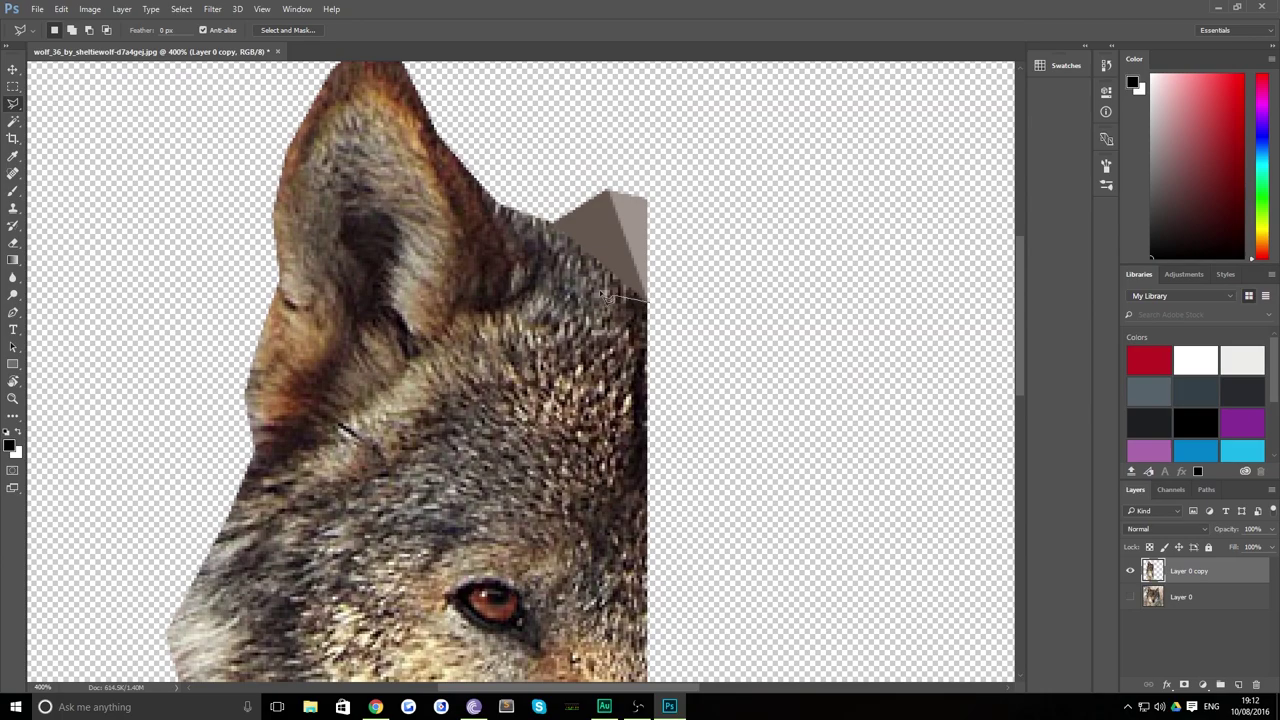
left_click(537, 286)
left_click(583, 364)
left_click(647, 302)
key("alt+BackSpace")
key("ctrl+d")
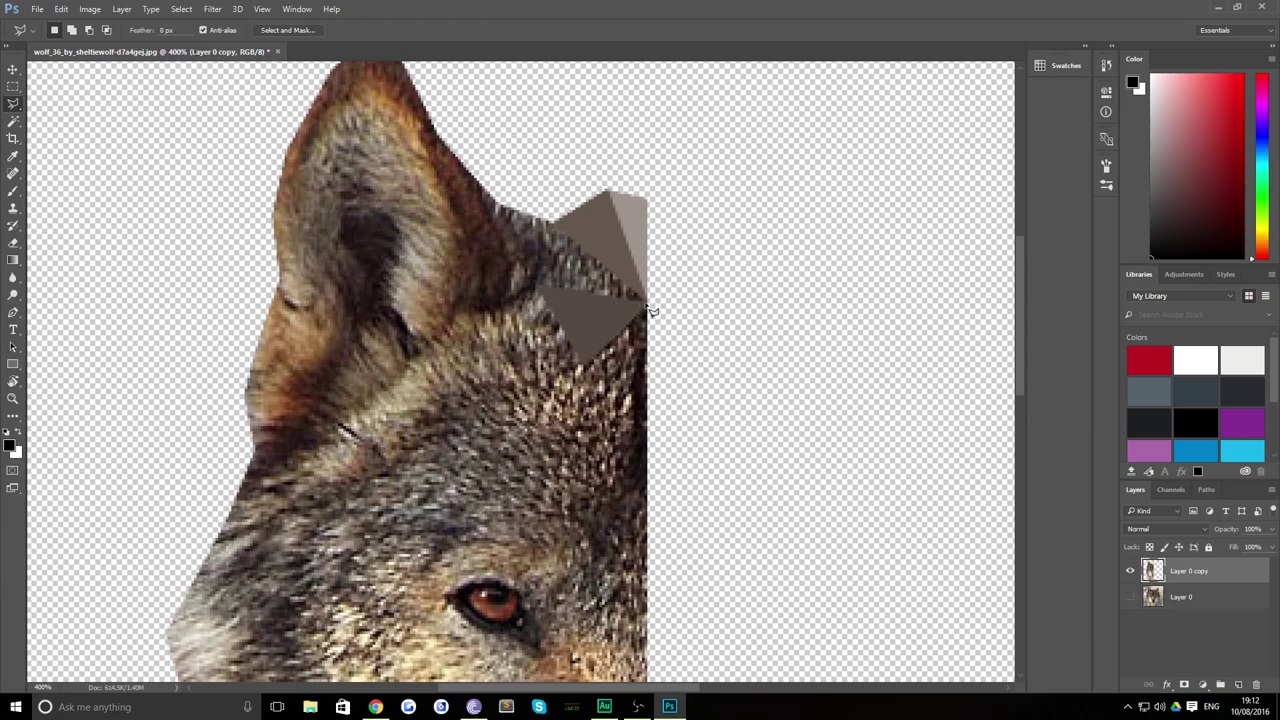
Try averaging a triangle in the gap above the forehead facet, then undo it and clear the selection.
left_click(648, 303)
left_click(536, 285)
left_click(648, 304)
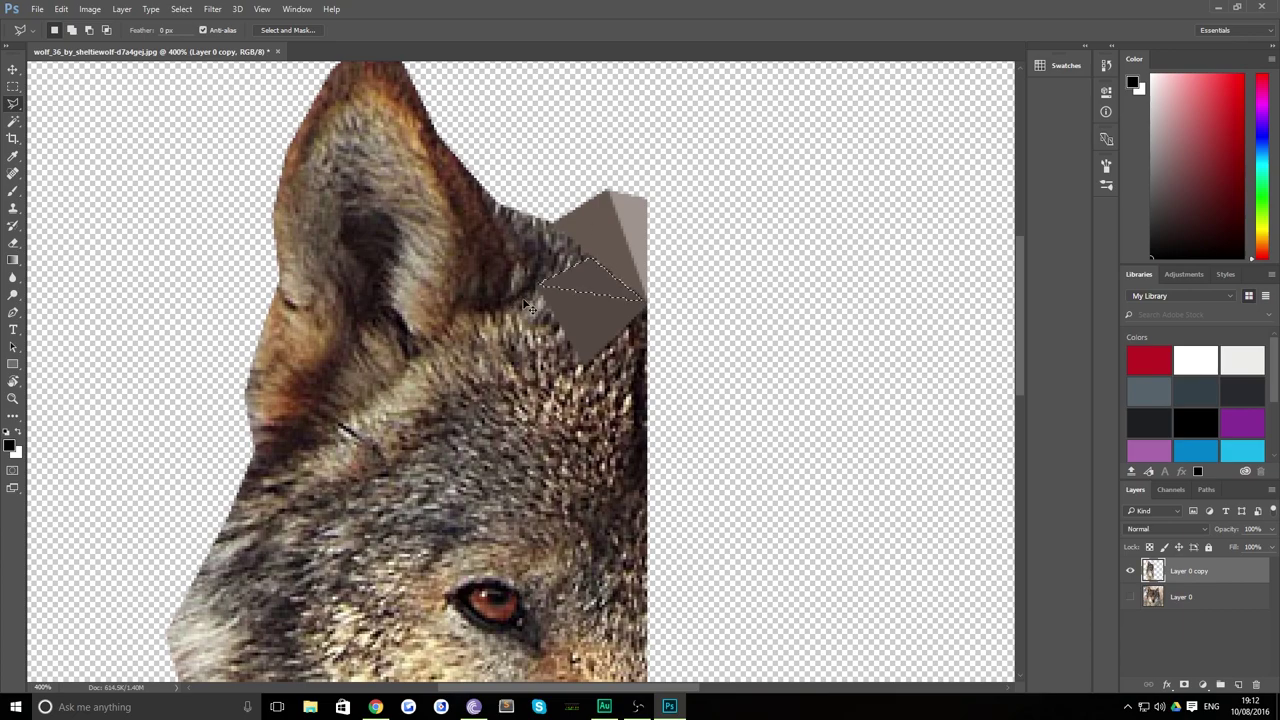
key("ctrl+z")
key("ctrl+d")
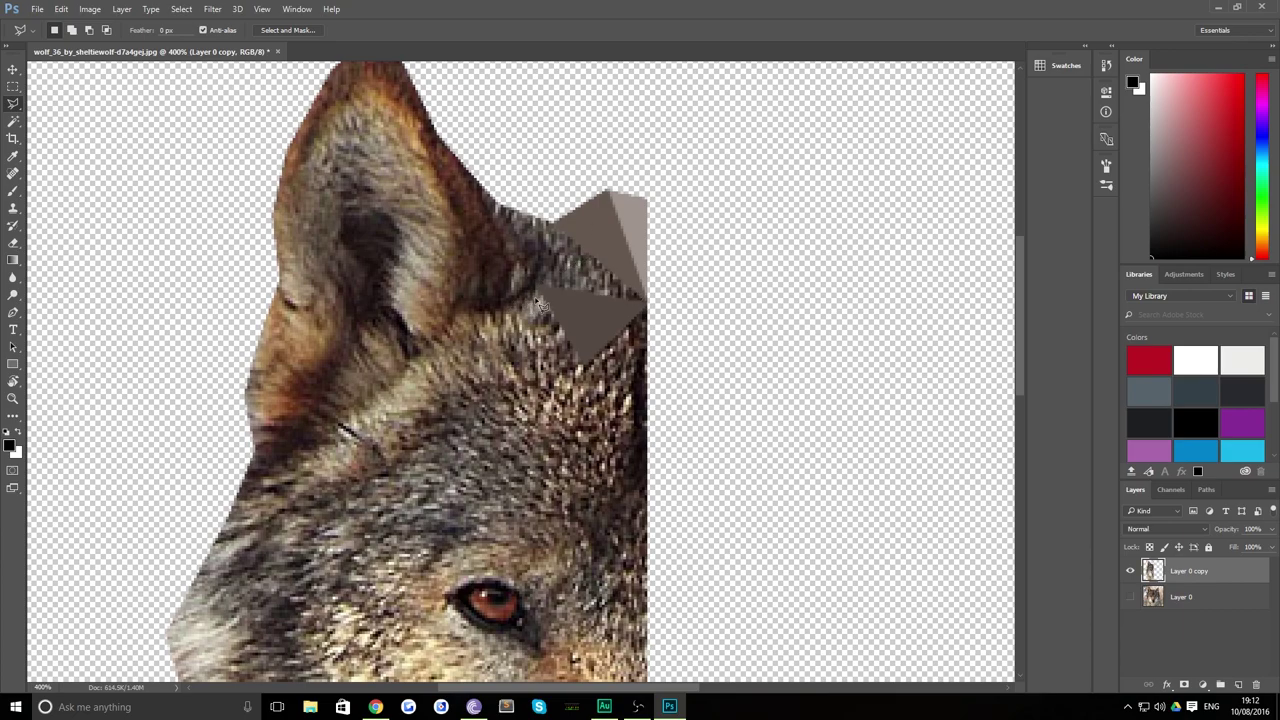
Fill the triangular gap between the forehead facet and the top-of-head facets with its average colour.
left_click(536, 285)
left_click(660, 305)
left_click(550, 221)
left_click(536, 285)
key("ctrl+f")
key("ctrl+d")
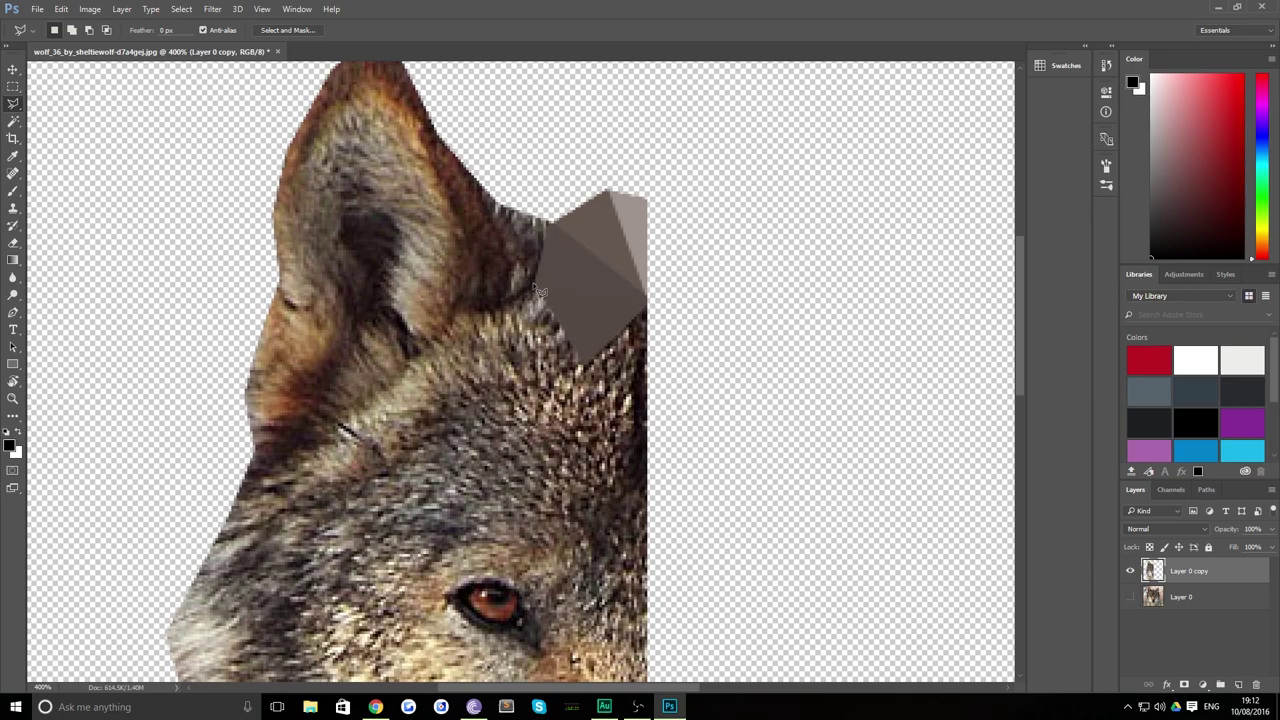
Average a long triangle from the outer corner of the forehead facets along the dip up to the ear's inner edge.
left_click(535, 285)
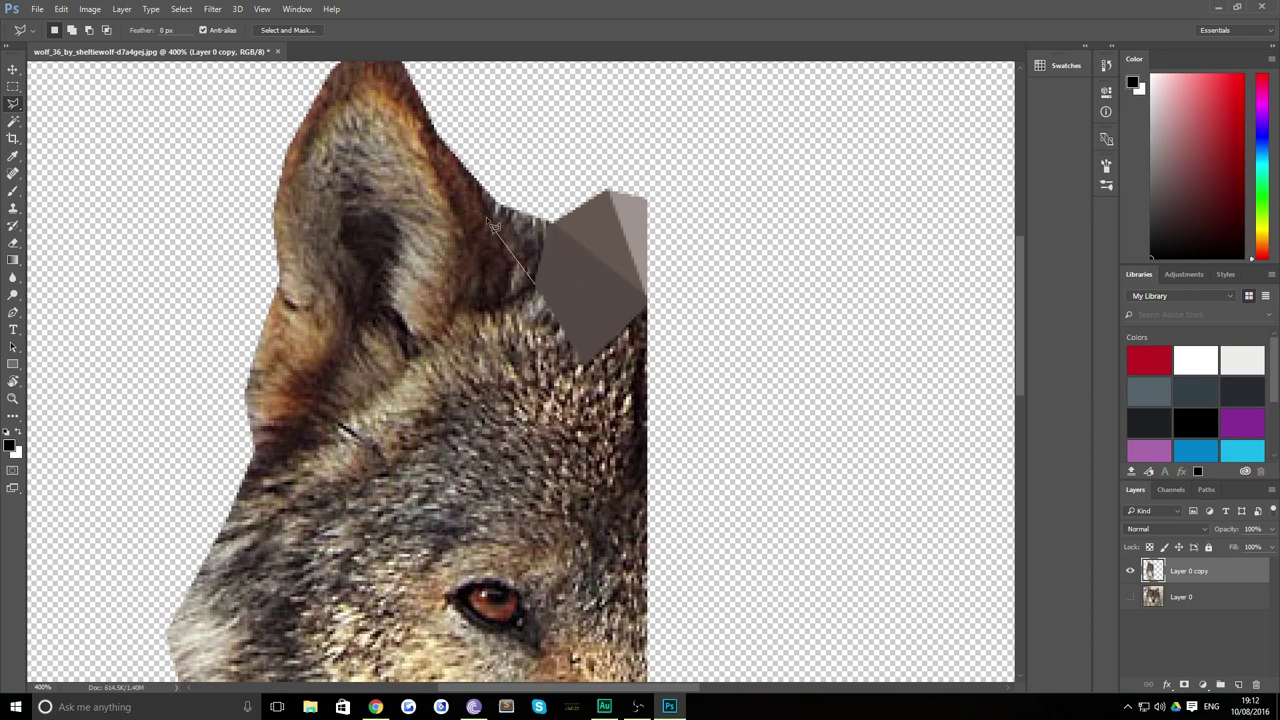
left_click(432, 128)
left_click(550, 218)
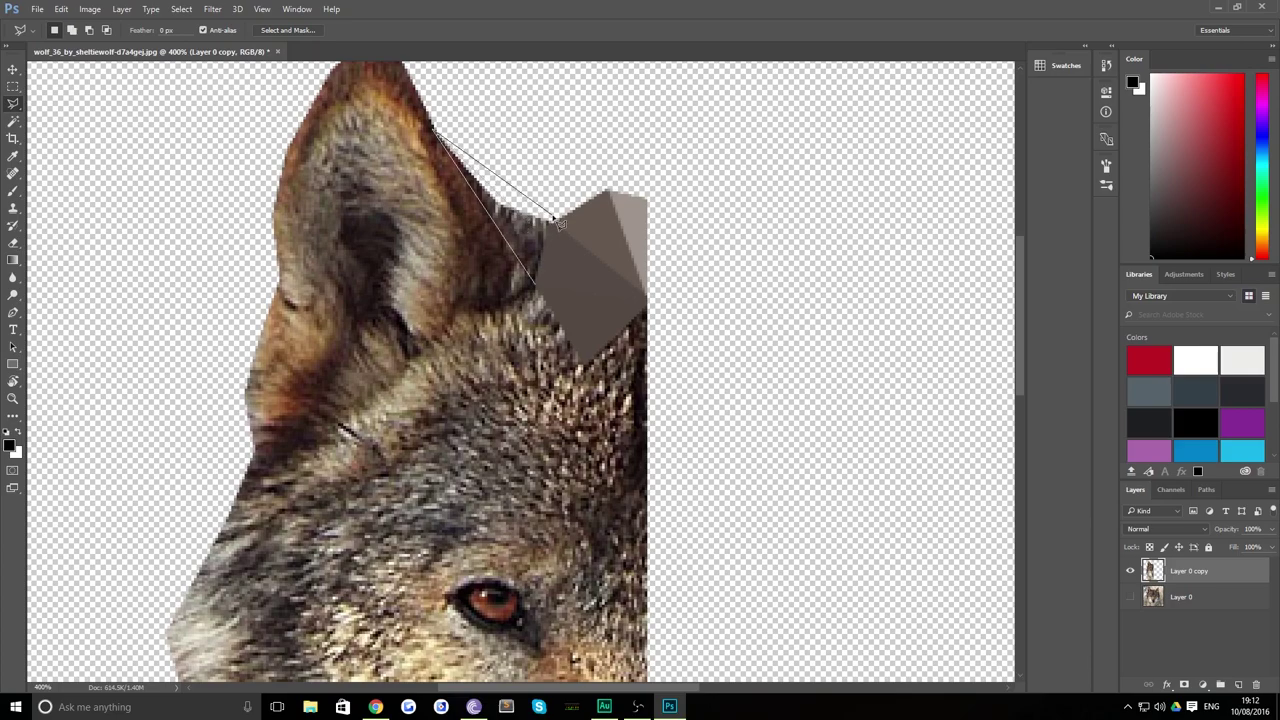
left_click(539, 289)
key("ctrl+f")
key("ctrl+d")
Add an averaged narrow triangle along the inner edge of the ear tip.
mouse_move(386, 535)
left_mouse_down()
mouse_move(396, 484)
mouse_move(434, 575)
left_mouse_up()
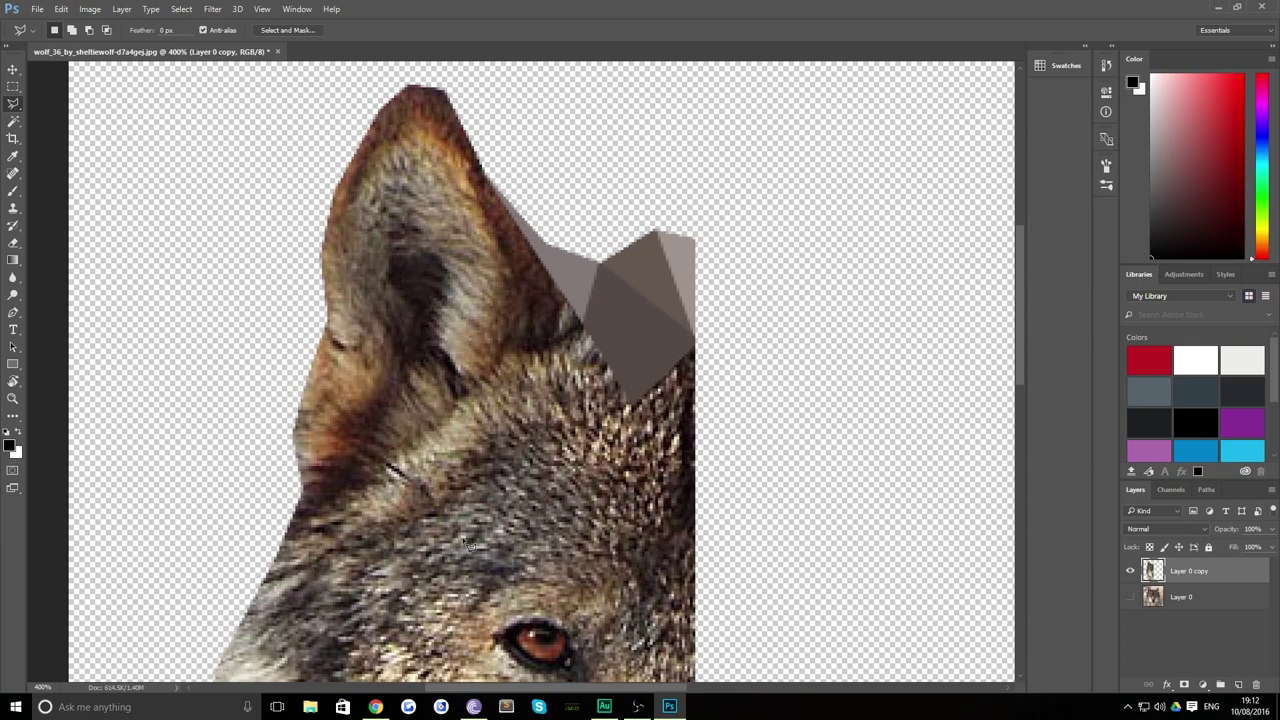
left_click_drag(409, 316, 431, 356)
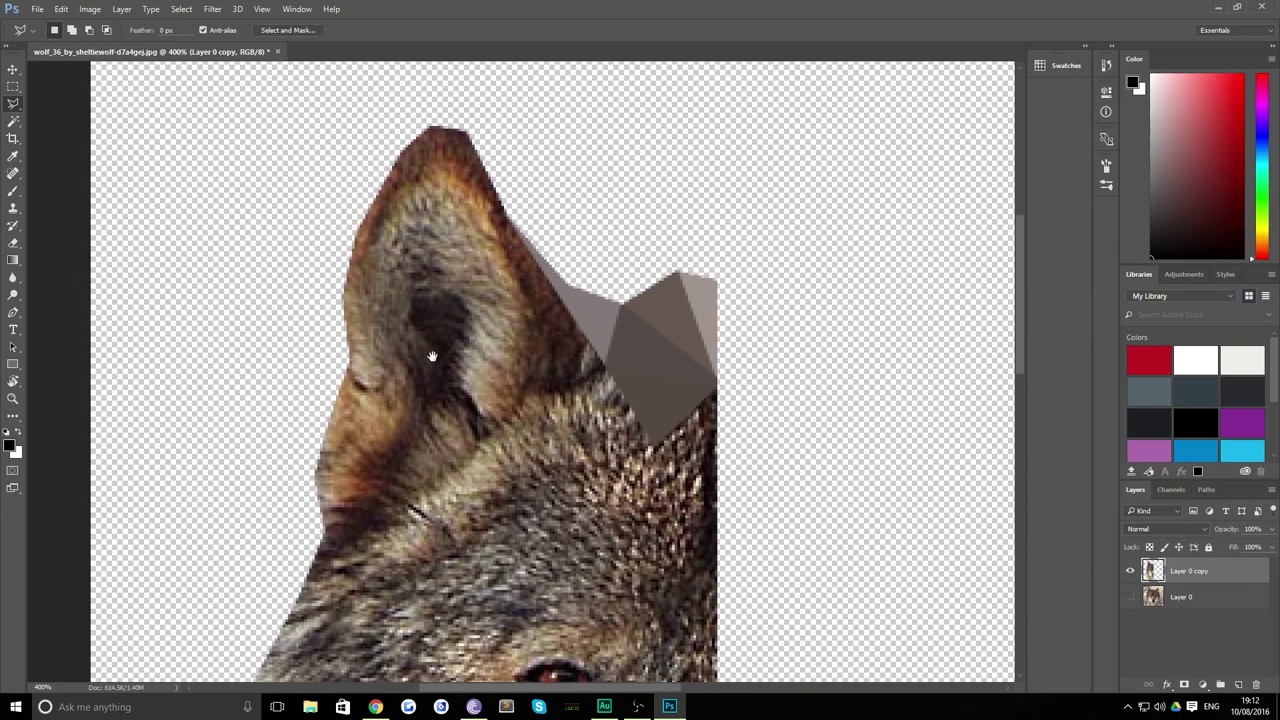
left_click(505, 212)
left_click(433, 125)
left_click(474, 130)
left_click(505, 213)
key("ctrl+f")
key("ctrl+d")
Select the rest of the ear tip down to the start of the inner ear fur and average it into one facet.
left_click(433, 125)
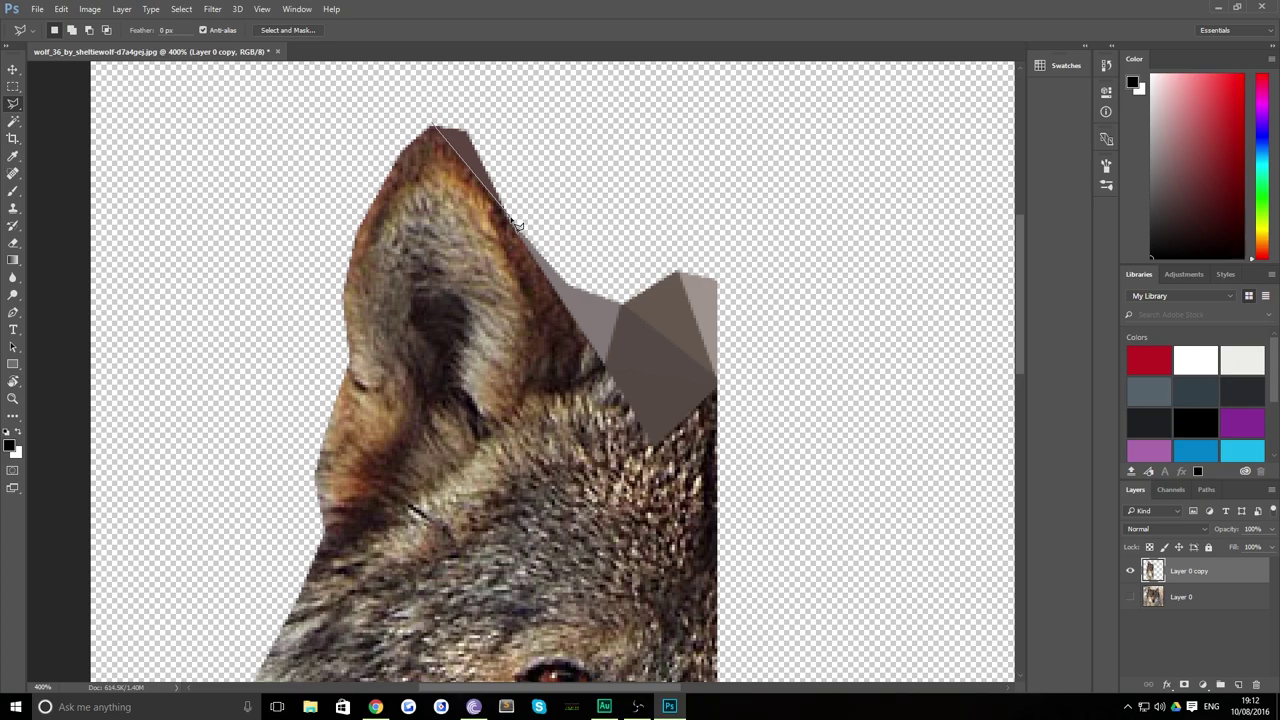
left_click(508, 216)
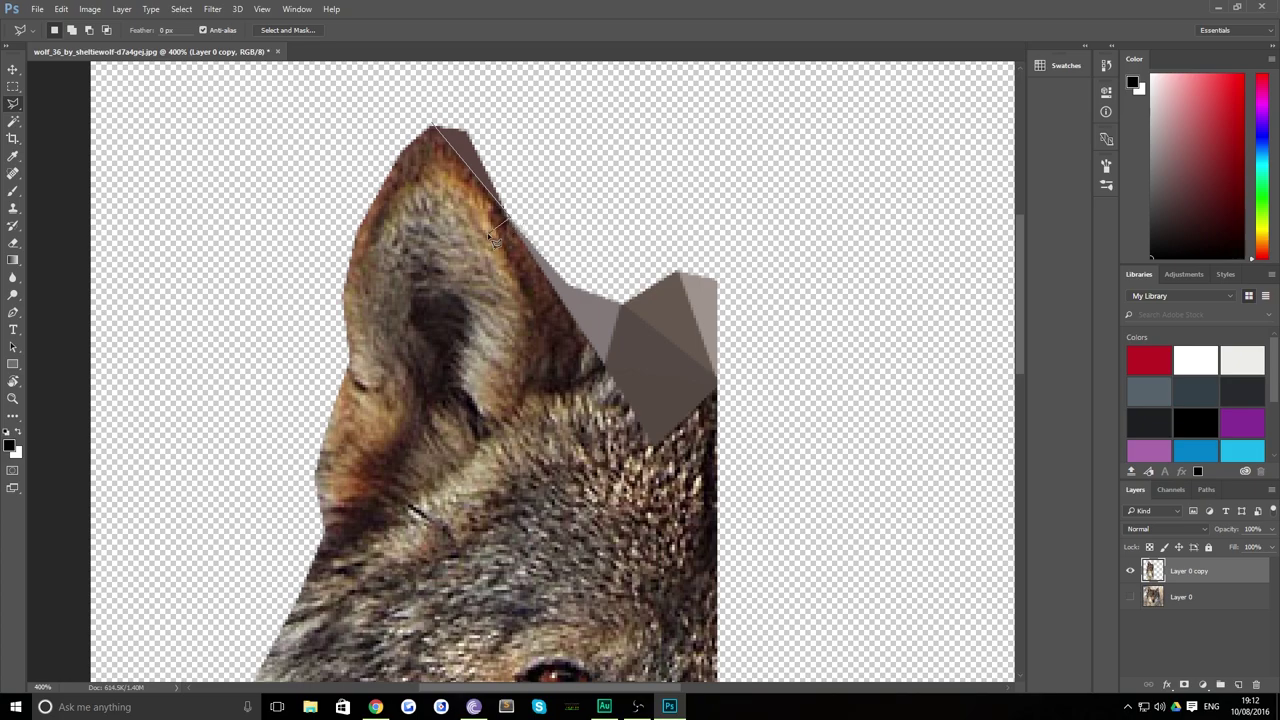
left_click(413, 202)
left_click(351, 252)
left_click(356, 213)
left_click(410, 126)
left_click(436, 130)
key("ctrl+f")
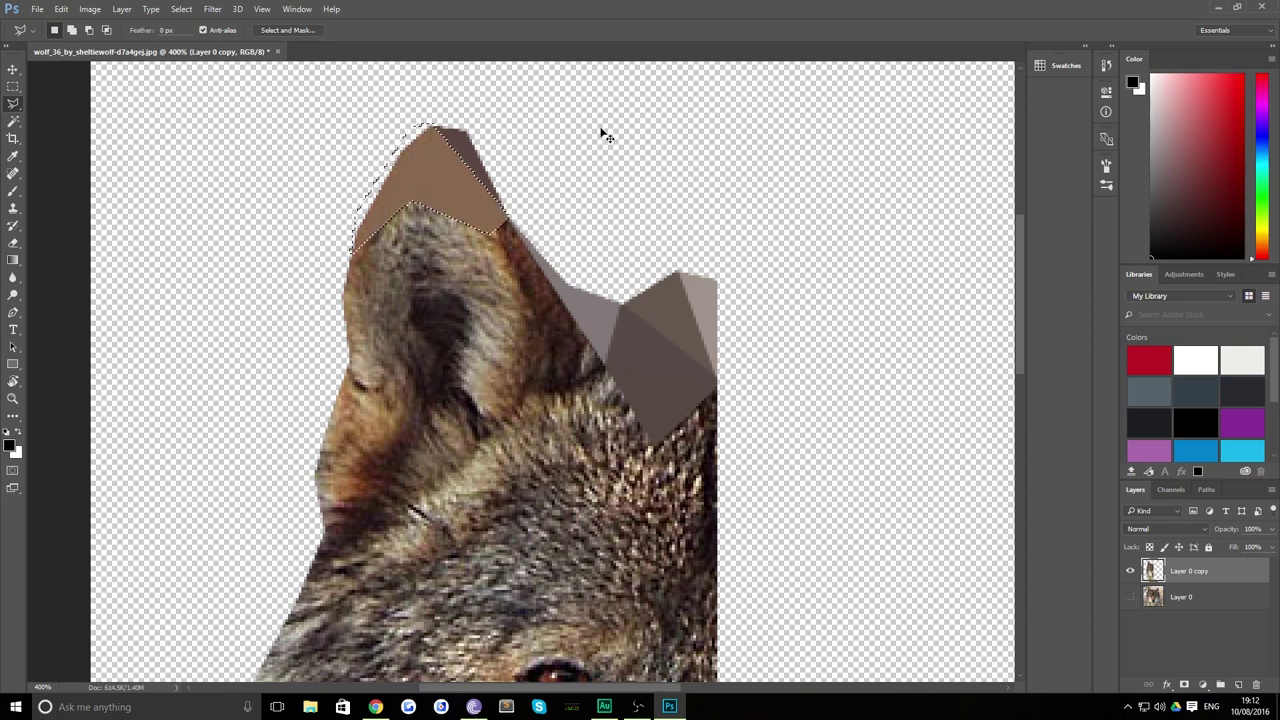
key("ctrl+d")
Add a narrow averaged triangle directly below the ear-tip facet, running down the ear's inner side.
left_click_drag(377, 509, 294, 455)
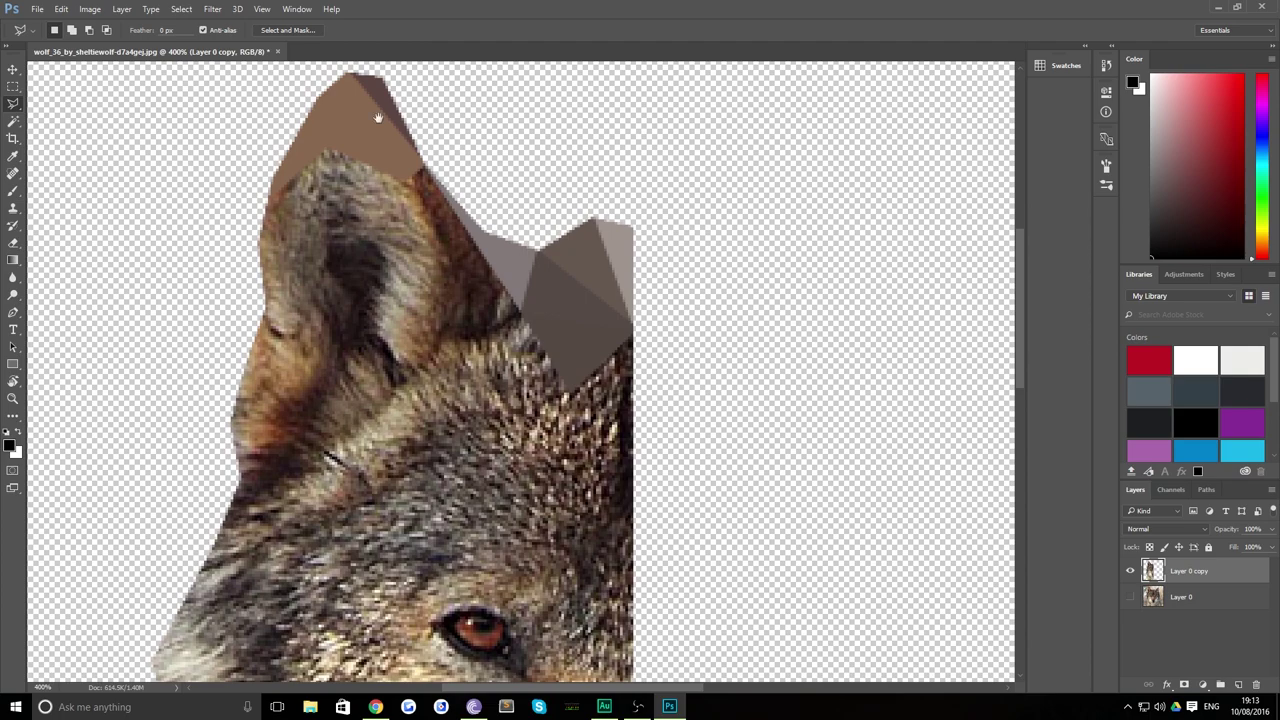
left_click(404, 184)
left_click(448, 262)
left_click(424, 165)
key("ctrl+d")
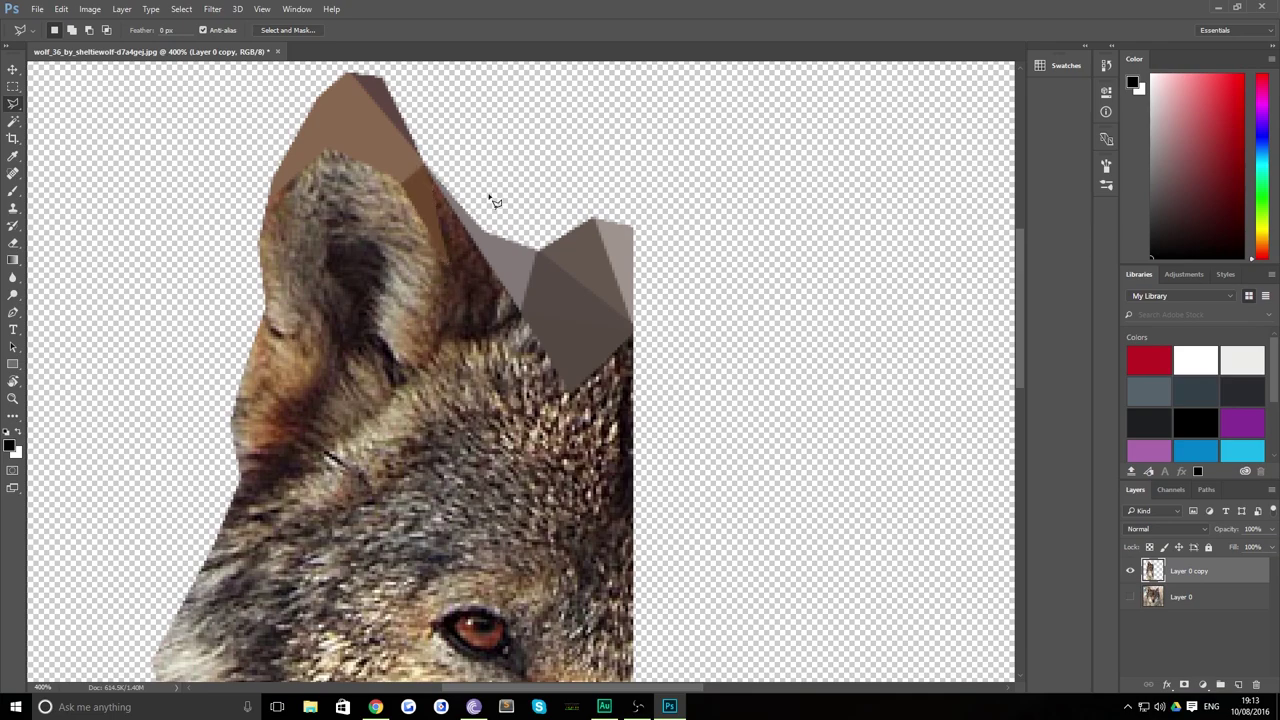
Average the triangle between the narrow ear facet and the ear's inner outline.
left_click(448, 263)
left_click(424, 165)
left_click(478, 244)
left_click(448, 263)
key("ctrl+f")
Add averaged facets over the dark inner base of the ear and the light fur below the ear tip.
left_click(478, 245)
left_click(448, 265)
left_click(478, 245)
key("ctrl+f")
left_click(530, 307)
key("ctrl+f")
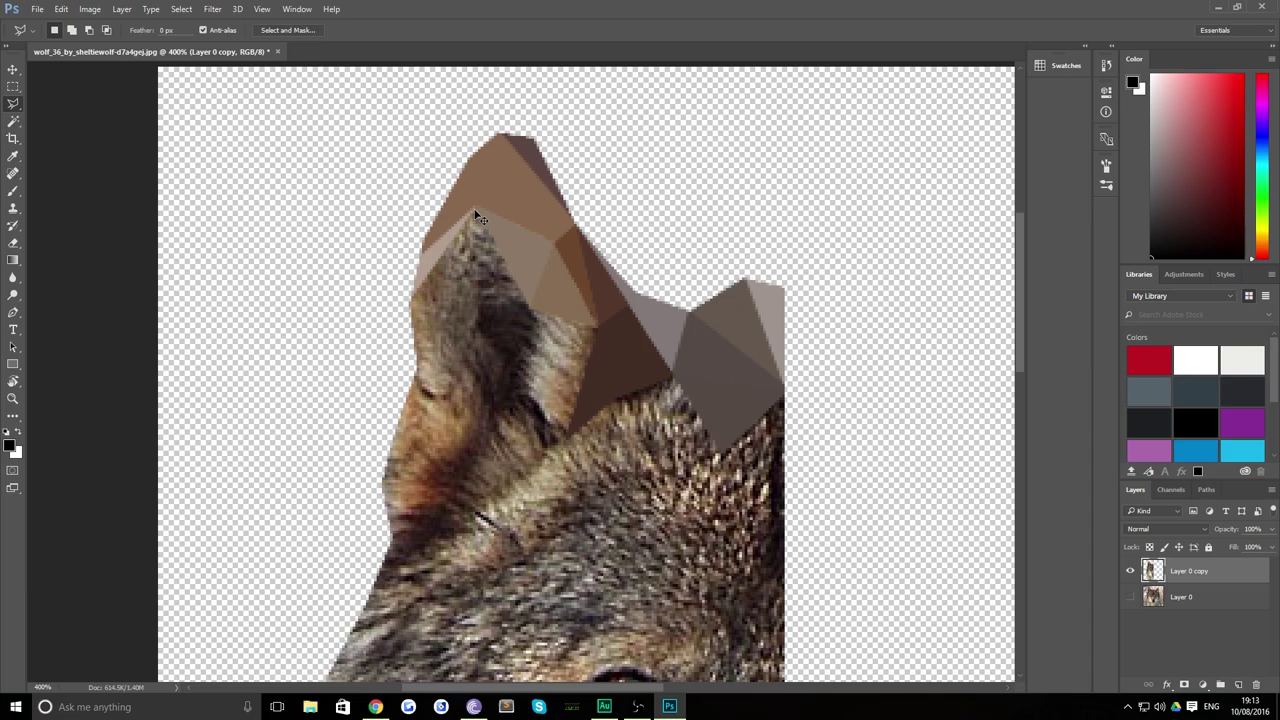
Cover the dark ear interior and the ear's outer edge with averaged triangular facets down to the ear base.
left_click(478, 207)
key("ctrl+f")
left_click(530, 307)
key("ctrl+f")
left_click(568, 437)
key("ctrl+f")
left_click(530, 308)
key("ctrl+f")
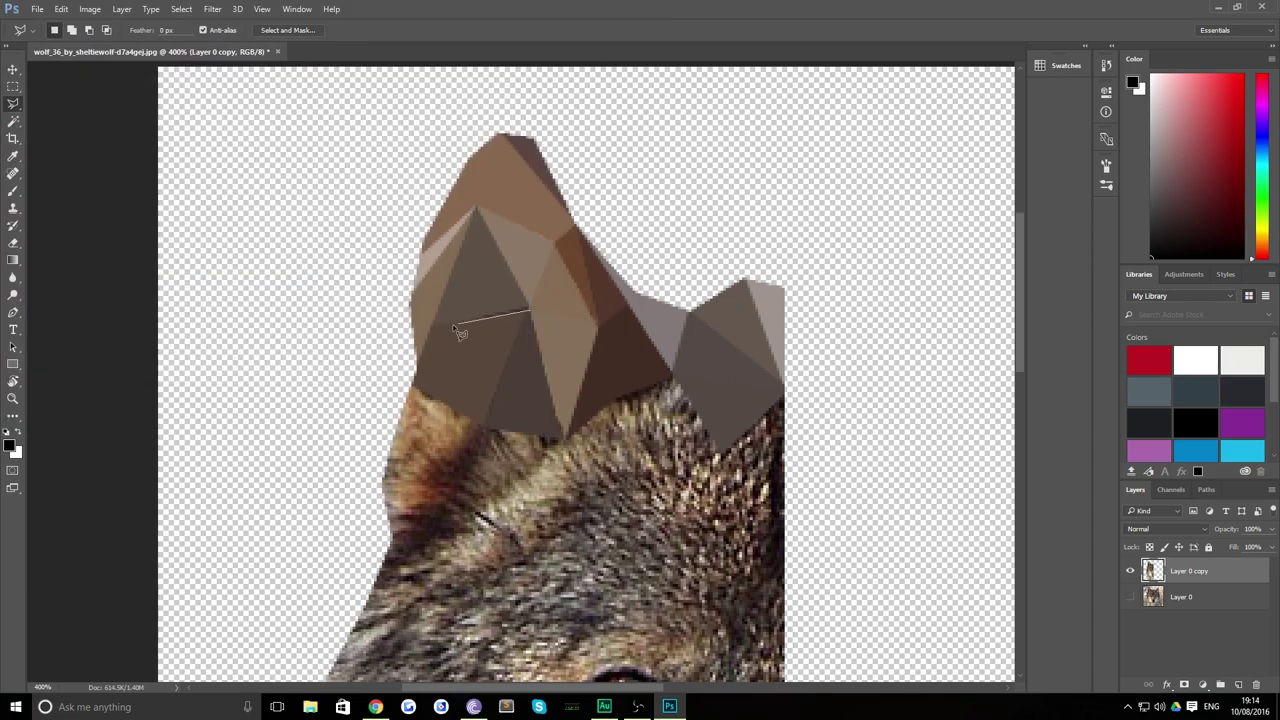
Average the facets at the lower outer ear and along the ear base toward the upper forehead.
scroll(480, 335, "down", 5)
key("ctrl+f")
left_click(350, 258)
left_click(411, 331)
left_click(484, 188)
key("ctrl+f")
key("ctrl+f")
left_click_drag(560, 300, 409, 458)
Add averaged facets down the outer side of the head from below the ear to the cheek.
key("ctrl+f")
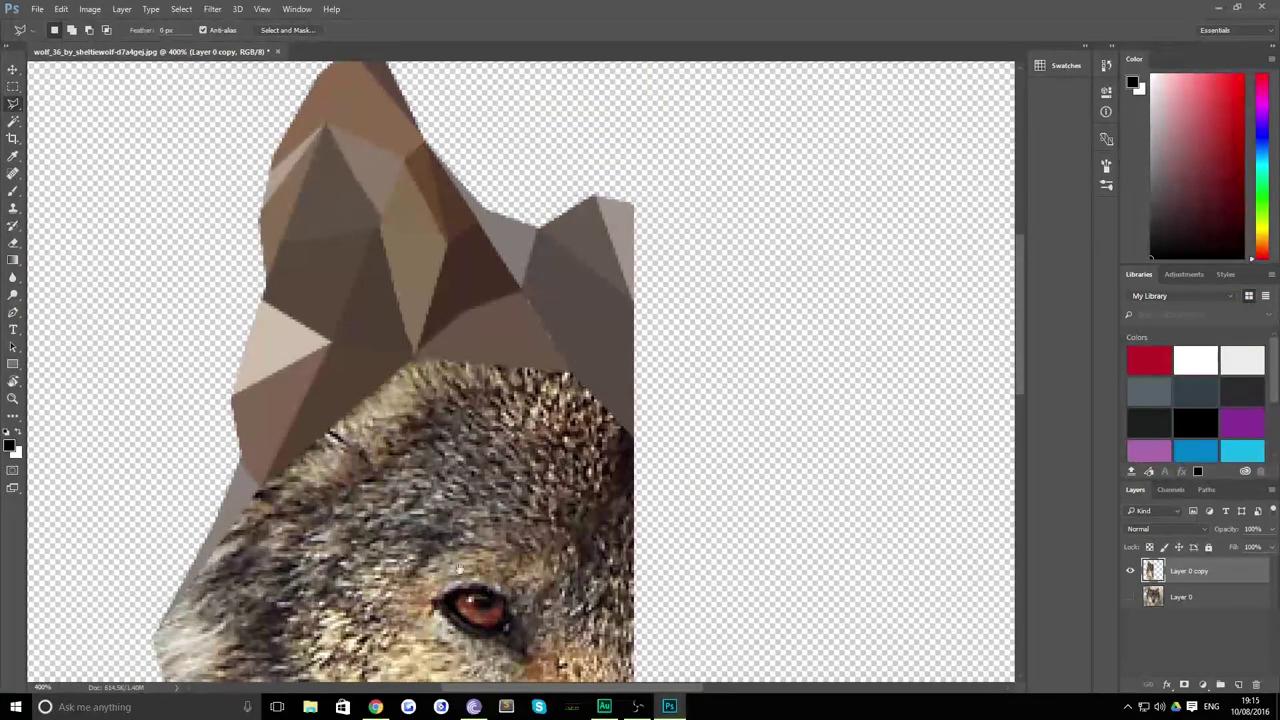
left_click_drag(480, 480, 496, 268)
key("ctrl+f")
Average facets on the lower outer cheek and upper forehead, and fill the iris and eye surround with average colours.
key("ctrl+f")
key("ctrl+f")
left_click_drag(400, 480, 420, 300)
key("ctrl+f")
left_click_drag(340, 450, 335, 250)
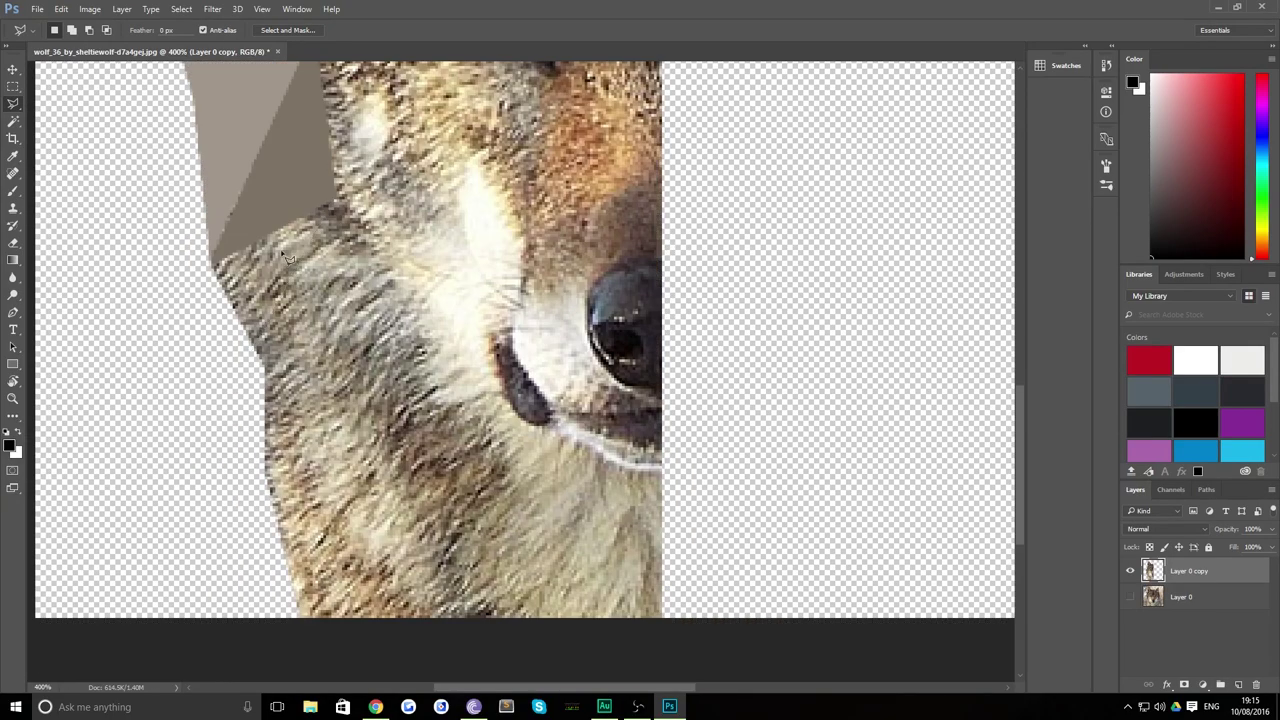
key("ctrl+f")
left_click_drag(400, 220, 263, 594)
Cover the brow and the area between the eye and outer cheek with averaged triangular facets.
key("ctrl+f")
left_click(389, 408)
left_click(393, 387)
key("ctrl+f")
key("ctrl+f")
left_click_drag(400, 300, 537, 346)
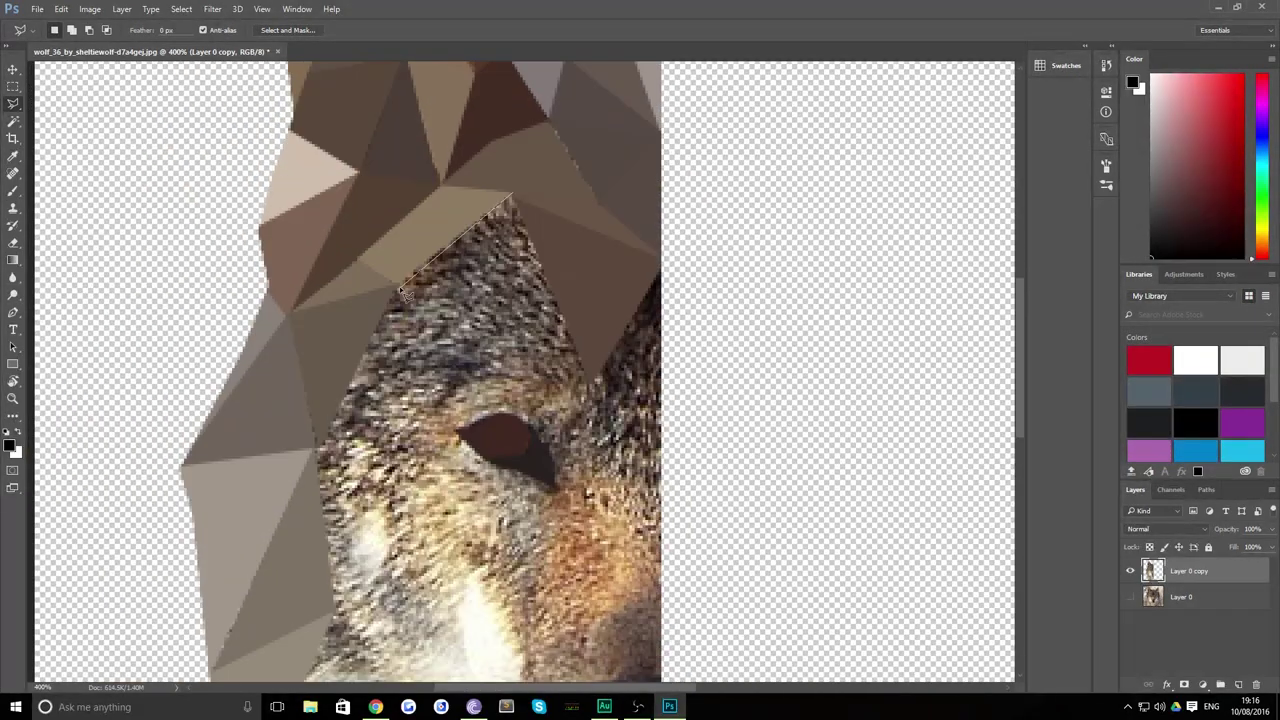
key("ctrl+f")
key("ctrl+f")
left_click_drag(500, 400, 465, 253)
Delete the selected eye area and average the facets above it across to the cut edge.
key("ctrl+f")
left_click_drag(500, 320, 462, 298)
key("ctrl+f")
key("ctrl+f")
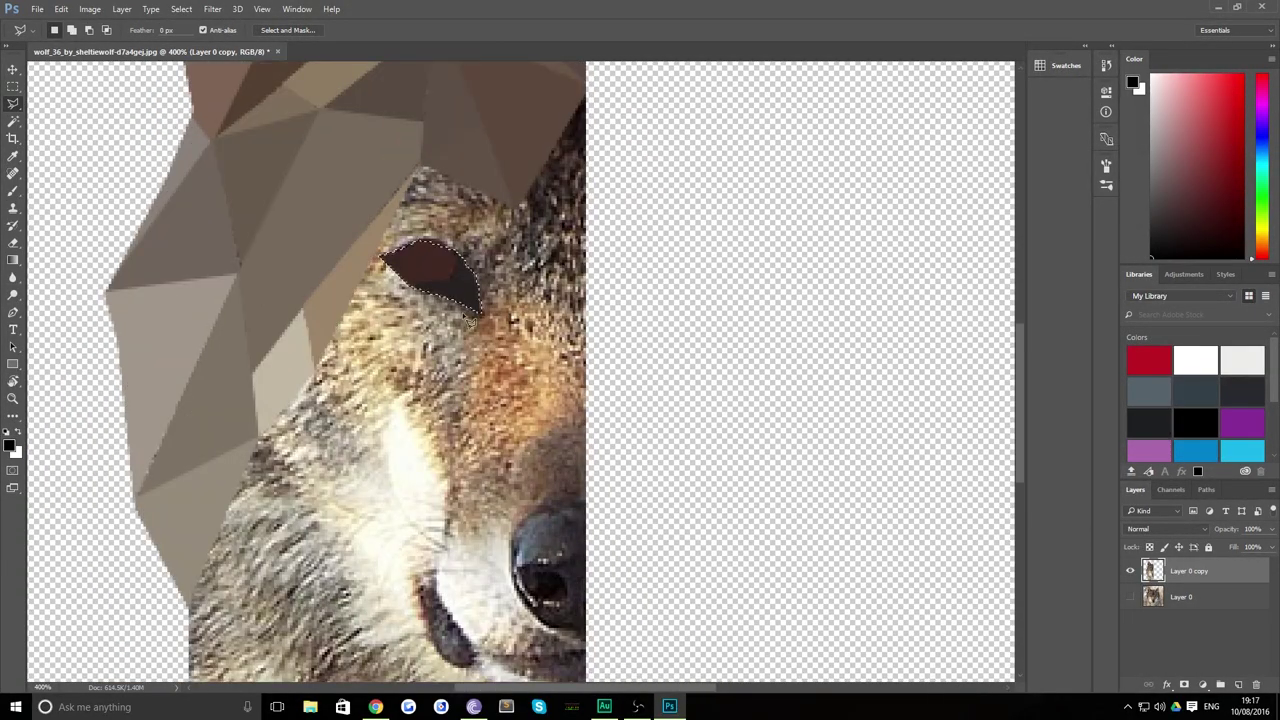
key("Delete")
key("ctrl+f")
Average the facets between the eye and the nose bridge, below the eye and on the upper cheek.
key("ctrl+f")
left_click(565, 308)
key("ctrl+f")
left_click(585, 406)
key("ctrl+f")
left_click(482, 317)
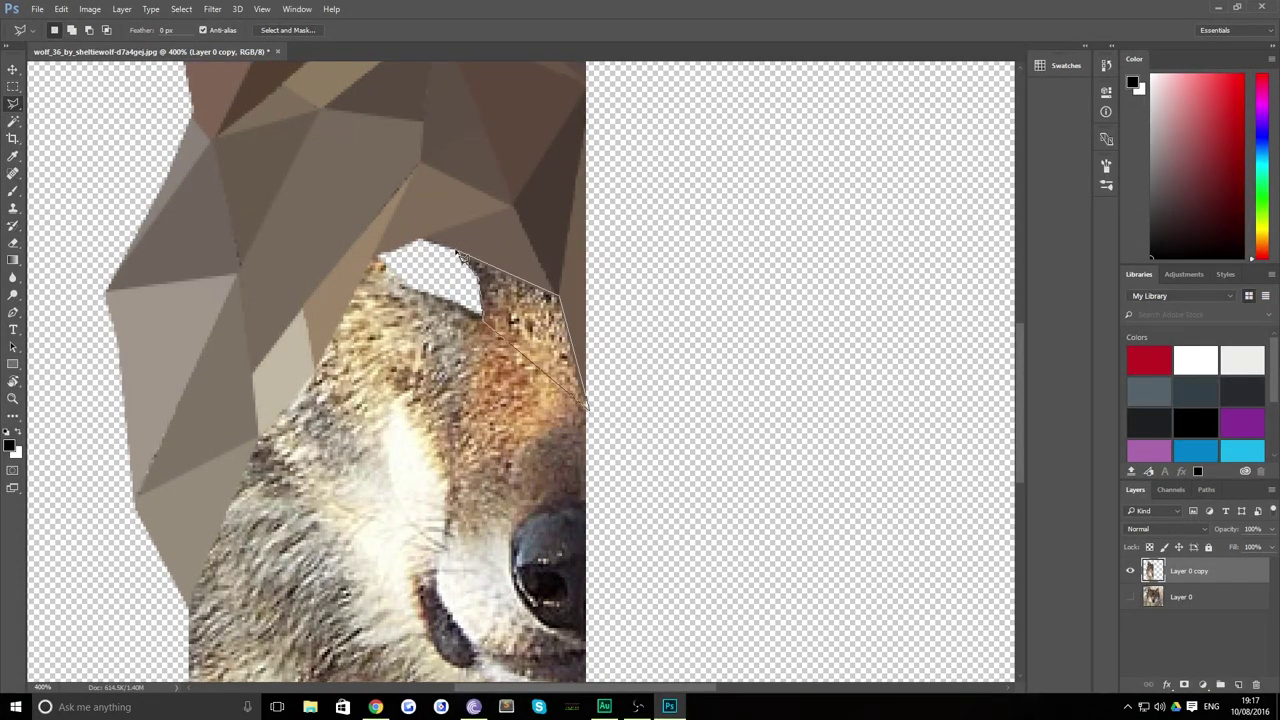
key("ctrl+f")
left_click(378, 255)
Cover the lower cheek and the outer neck fur with averaged facets down to the image's lower edge.
key("ctrl+f")
key("ctrl+f")
key("ctrl+f")
left_click_drag(400, 480, 400, 401)
key("ctrl+f")
key("ctrl+f")
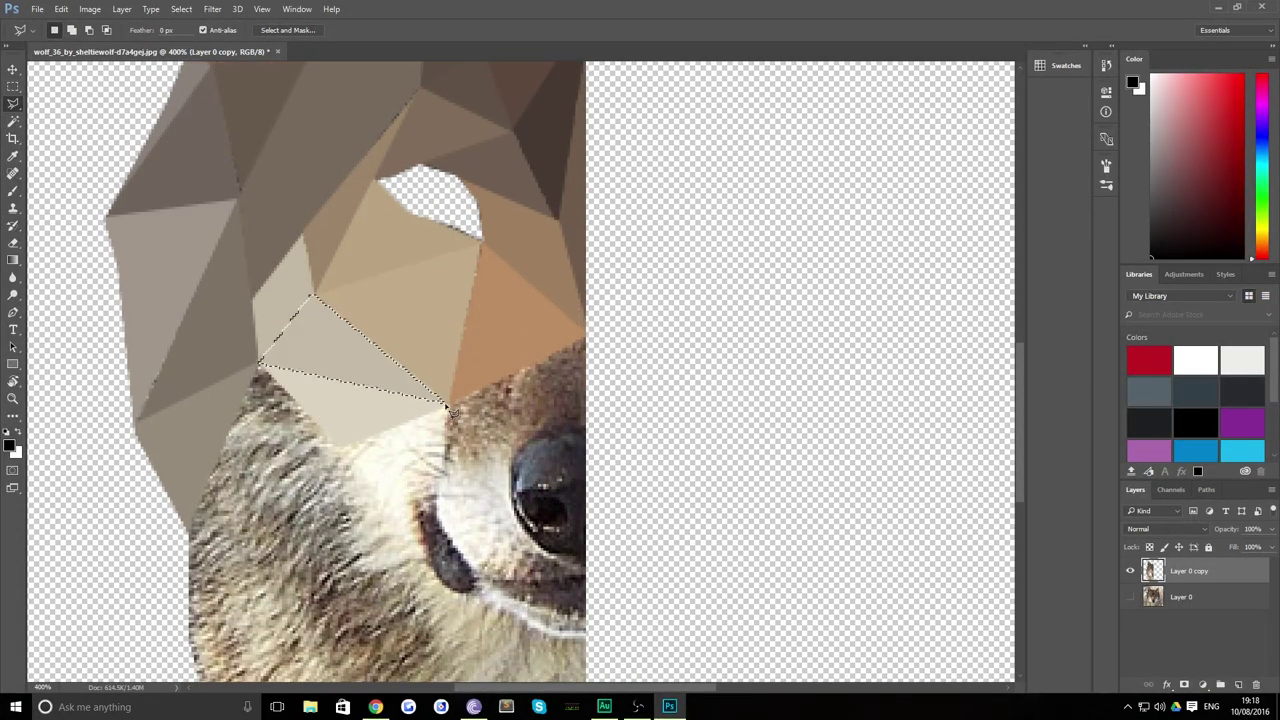
left_click_drag(380, 470, 400, 283)
key("ctrl+f")
Average the white cheek facet beside the muzzle, the facets of the nose and the bridge above it.
key("ctrl+f")
left_click(210, 449)
key("ctrl+f")
key("ctrl+f")
key("ctrl+f")
key("ctrl+f")
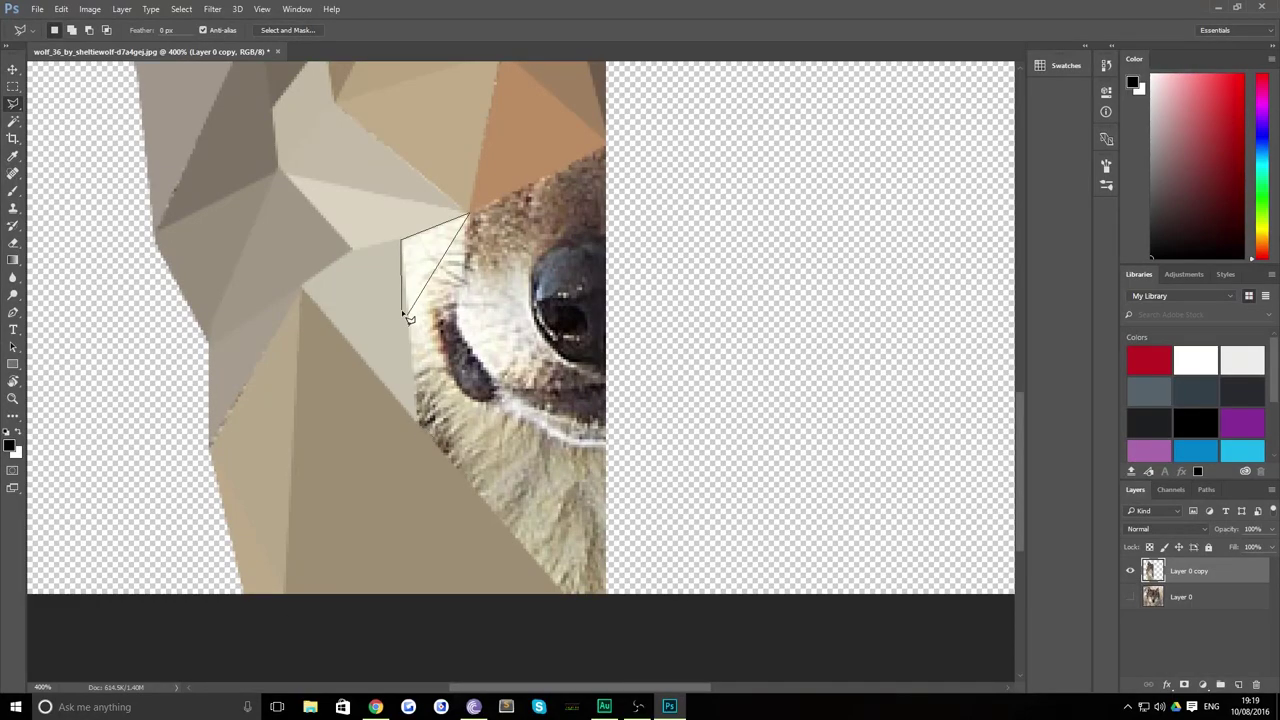
key("ctrl+f")
Average the facets on the side of the muzzle, around the mouth corner and along the lower neck.
key("ctrl+f")
key("ctrl+f")
left_click(535, 306)
key("ctrl+f")
key("ctrl+f")
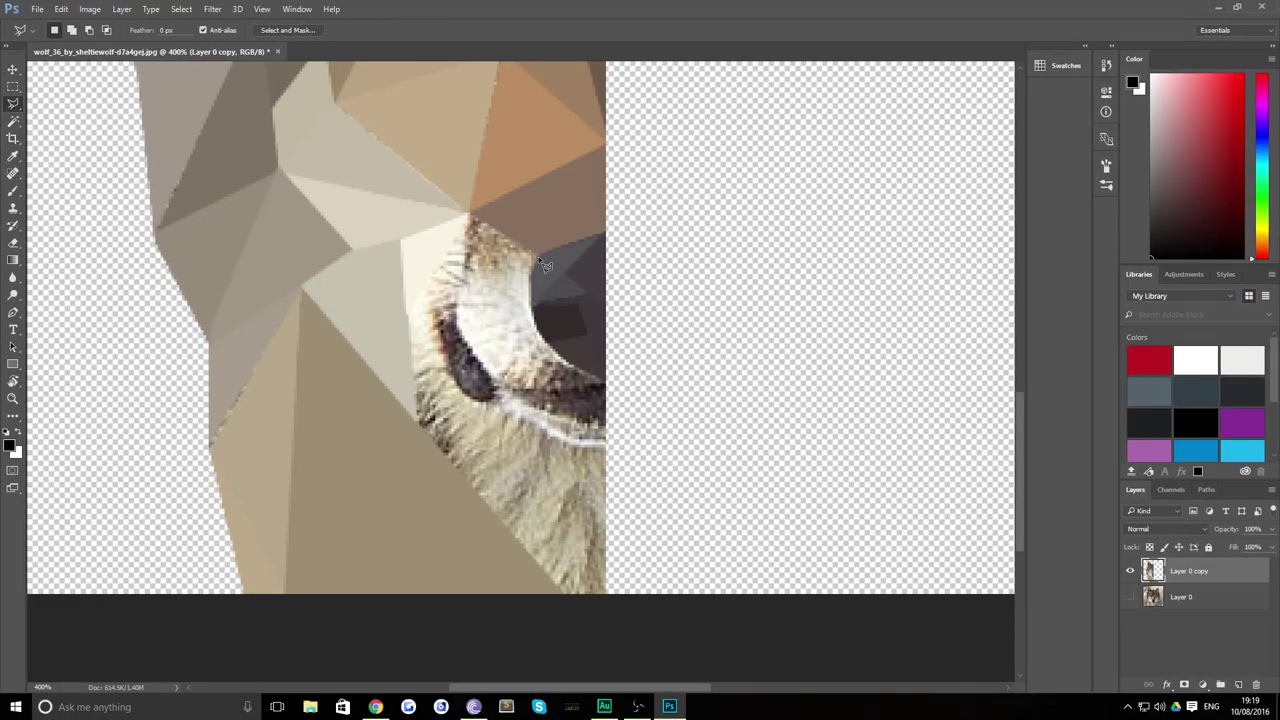
key("ctrl+f")
key("ctrl+f")
Finish the remaining muzzle, mouth and chin areas with averaged facets and clear the selection.
key("ctrl+f")
key("ctrl+f")
left_click(442, 364)
left_click(615, 577)
key("ctrl+f")
key("ctrl+f")
key("ctrl+f")
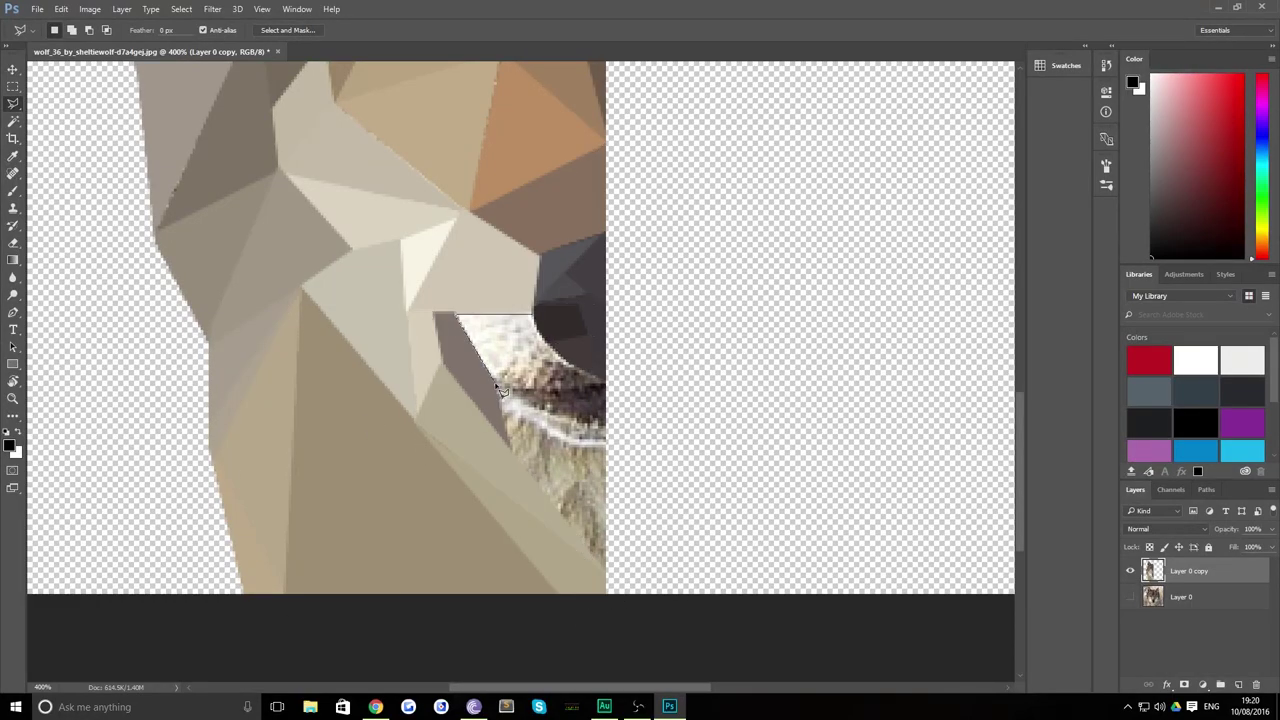
key("ctrl+f")
key("ctrl+f")
key("ctrl+f")
left_click(548, 498)
left_click(612, 580)
key("ctrl+f")
key("ctrl+d")
Duplicate the finished half-face layer and flip the copy horizontally.
key("ctrl+minus")
key("ctrl+minus")
key("ctrl+minus")
key("v")
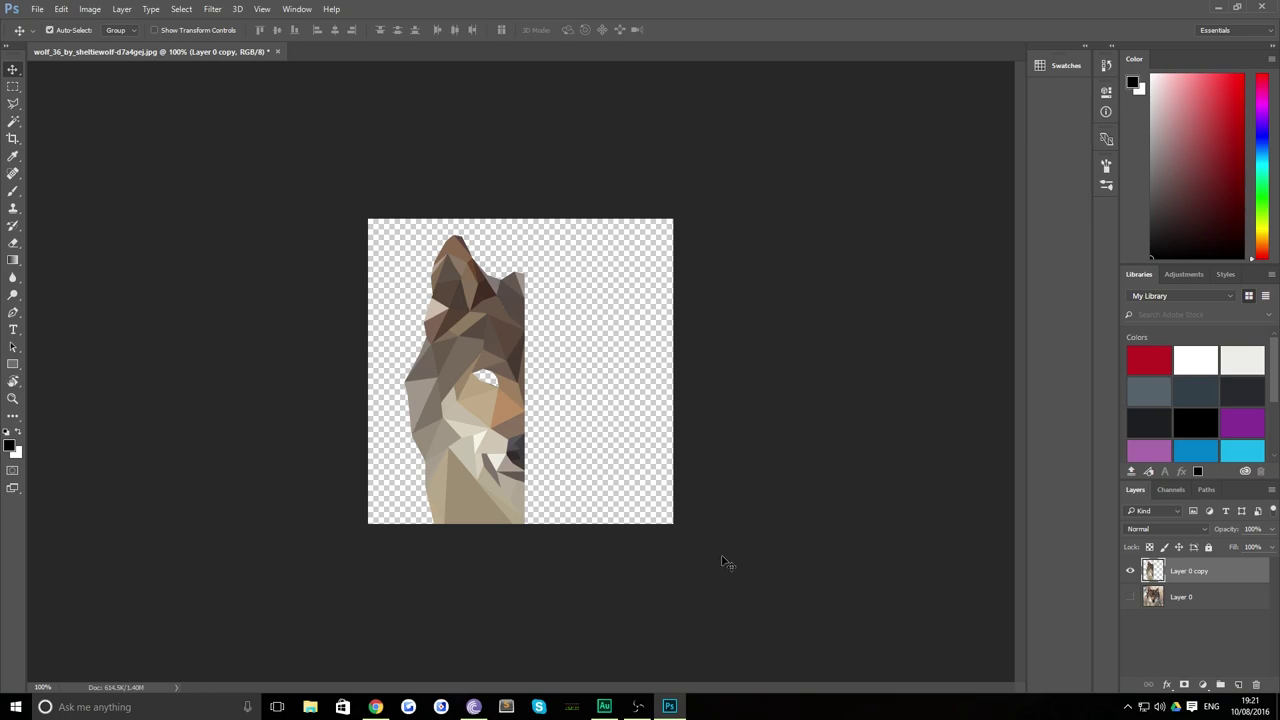
key("ctrl+j")
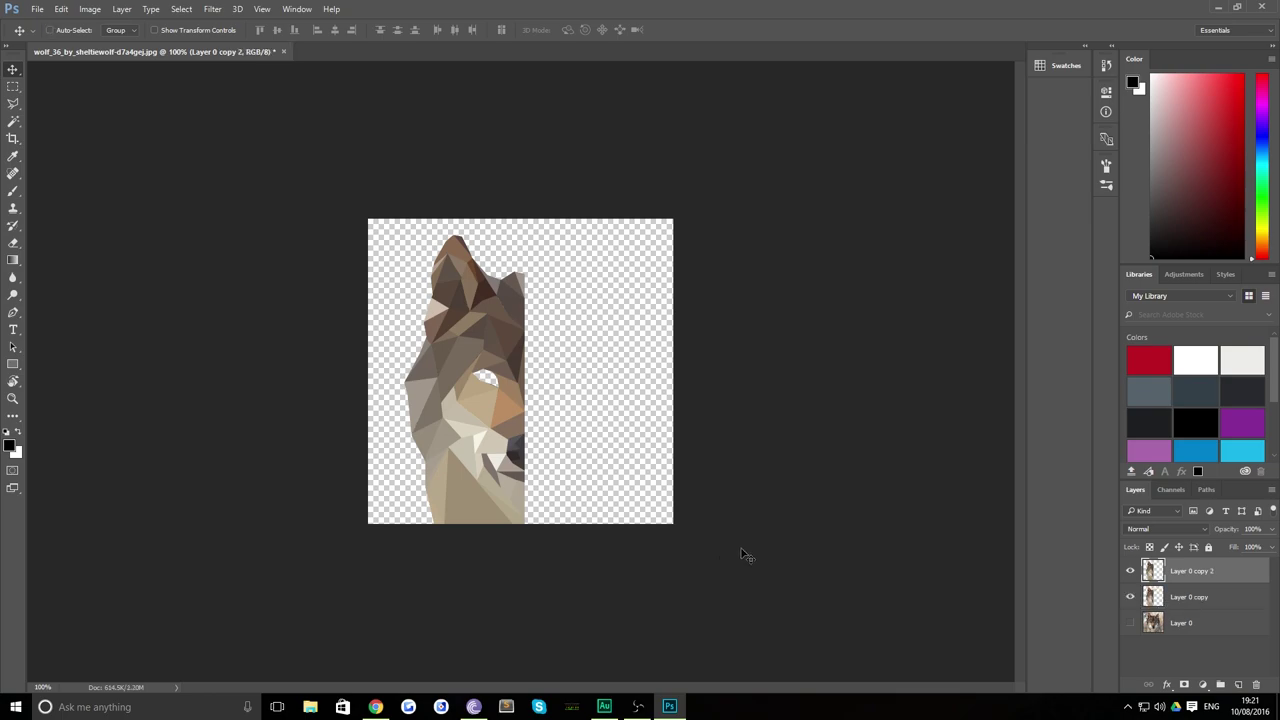
left_click(89, 11)
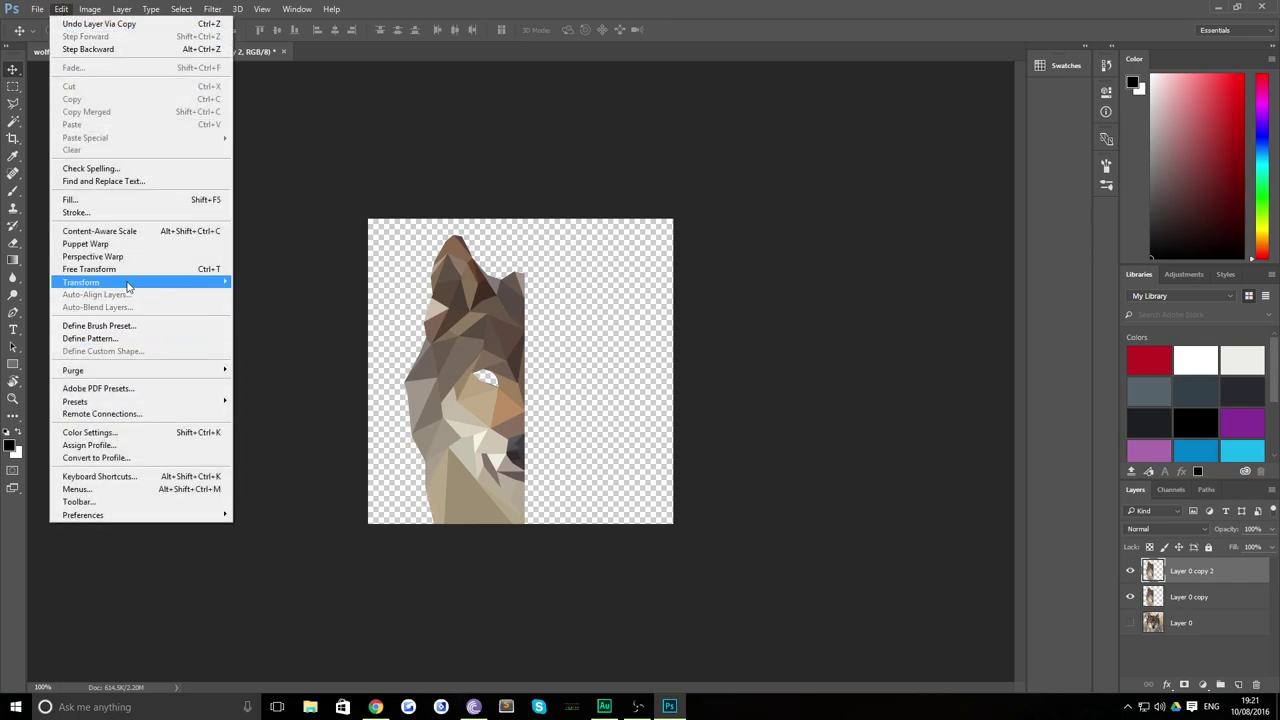
mouse_move(148, 284)
left_click(291, 428)
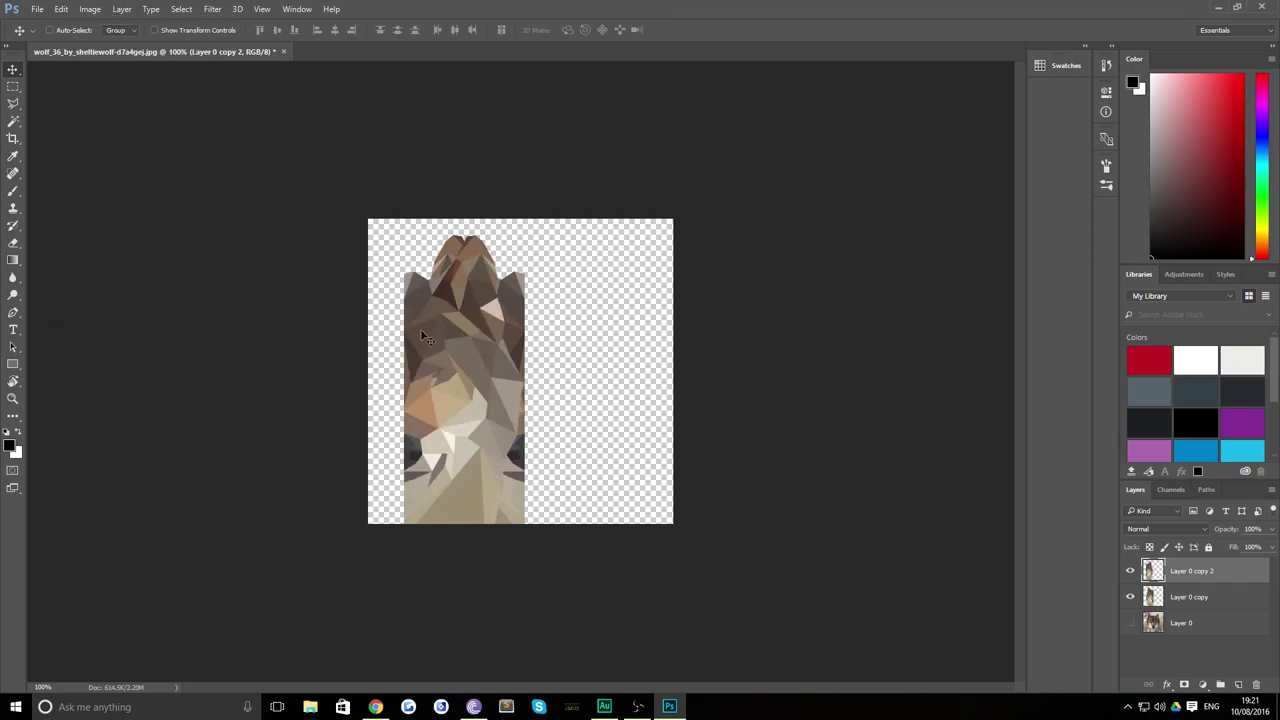
Move the flipped copy to the empty half of the canvas so both halves meet along the cut edge.
left_click_drag(430, 406, 550, 397)
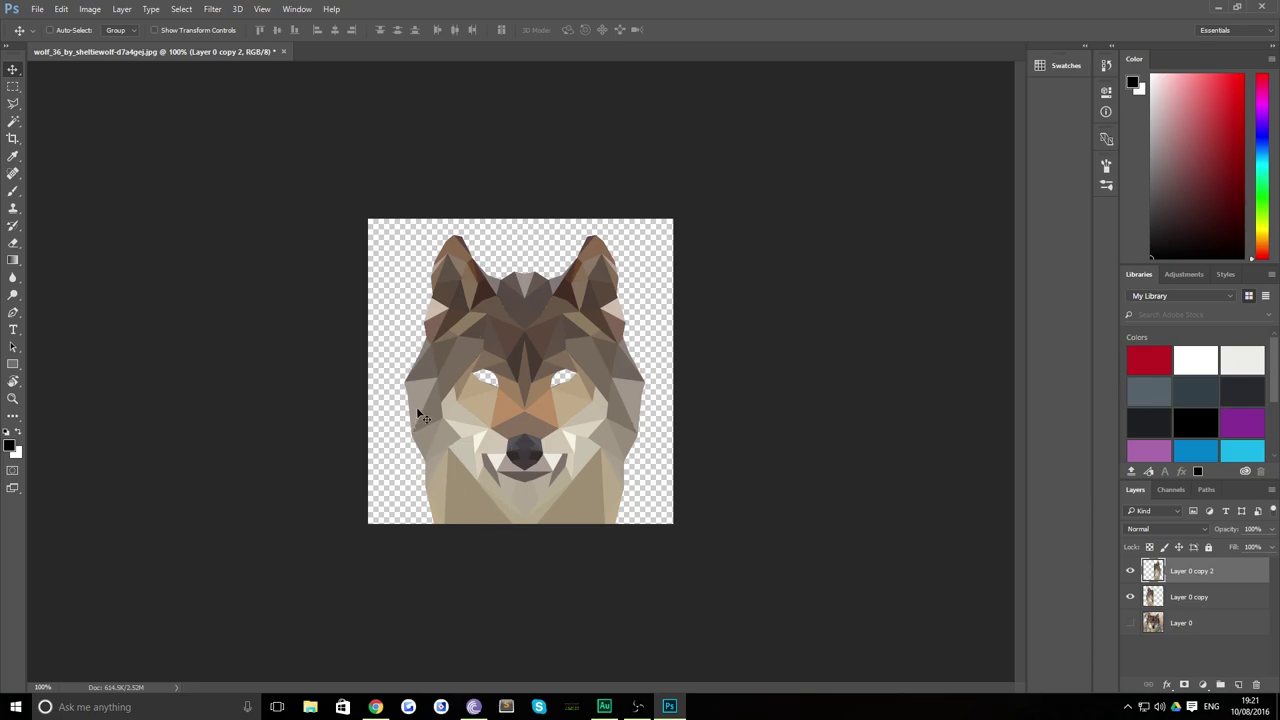
key("z")
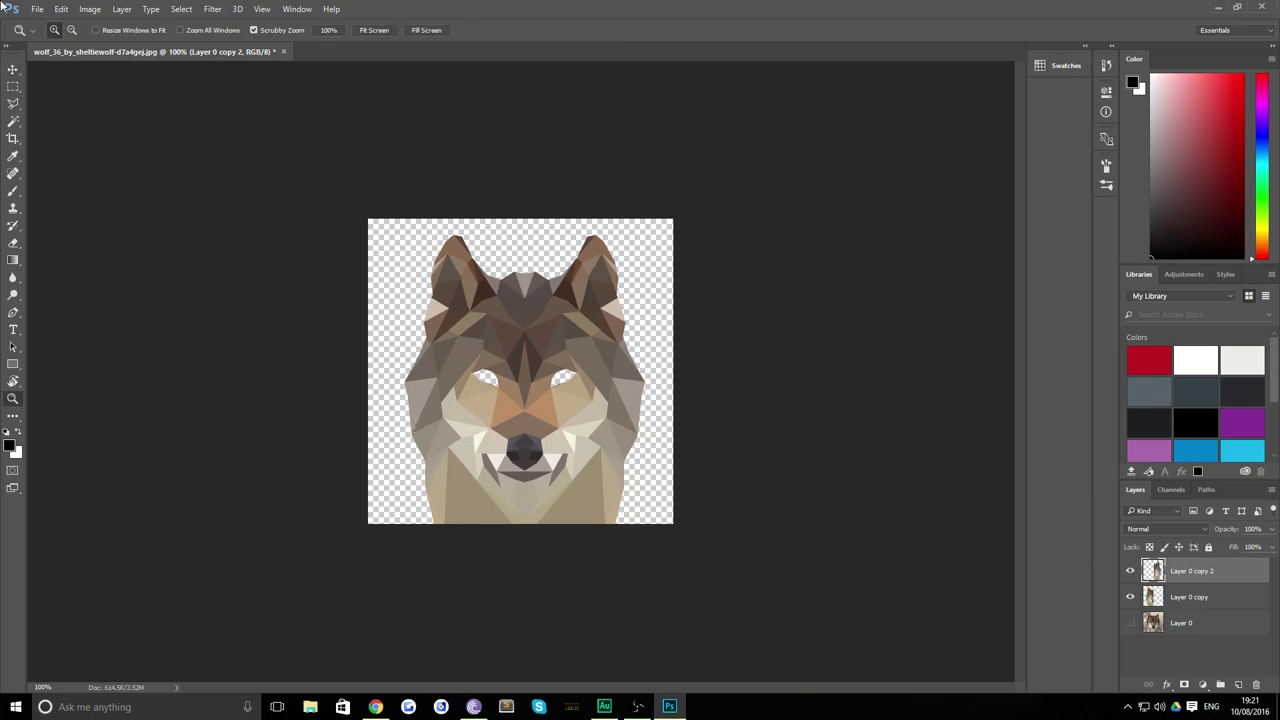
left_click(12, 64)
Create a new layer and place it directly below the two half-face layers.
left_click(1195, 666)
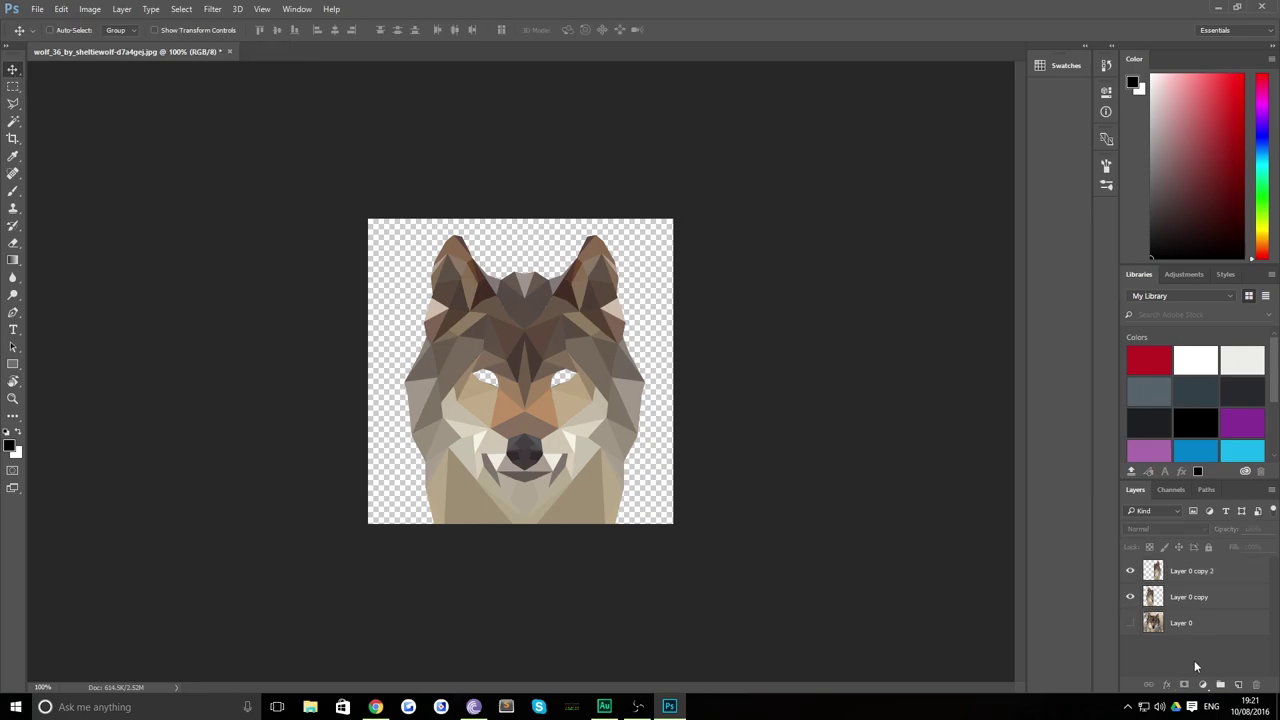
left_click(1240, 686)
left_click_drag(1187, 576, 1184, 612)
Sample a dark grey from the nose and paint the whole background layer with it using an enlarged brush.
key("i")
left_click(514, 449)
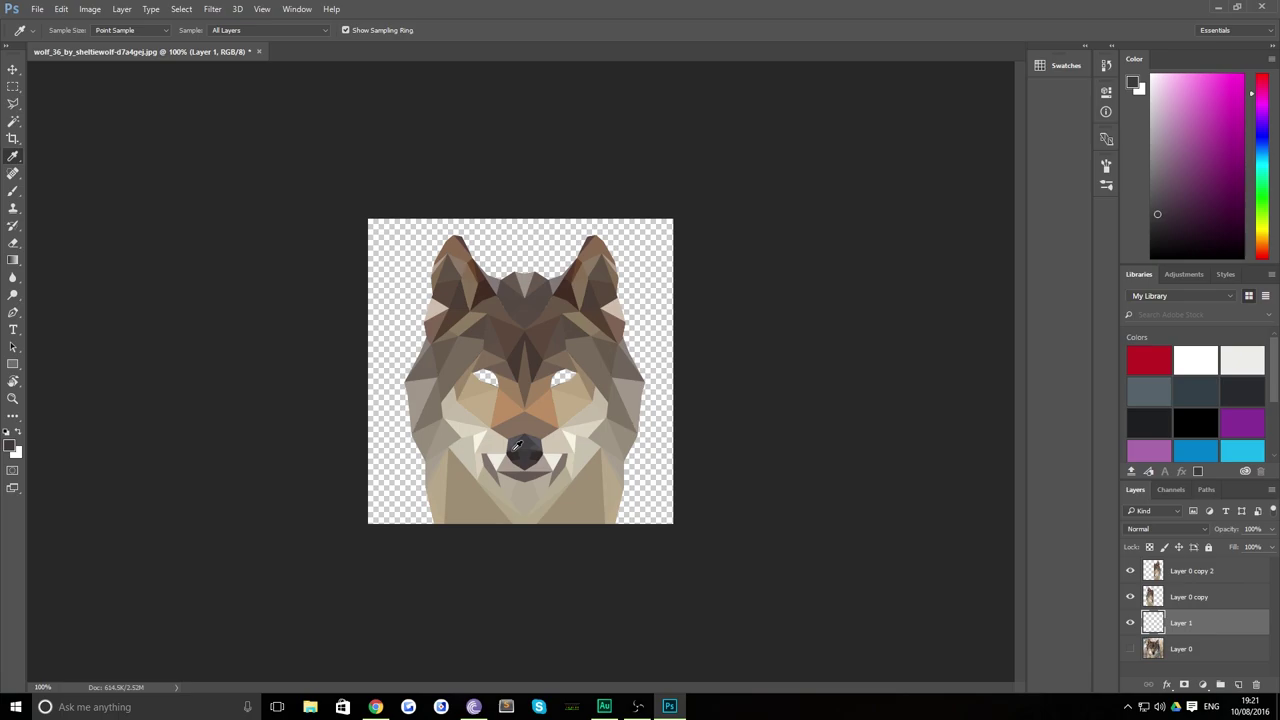
key("b")
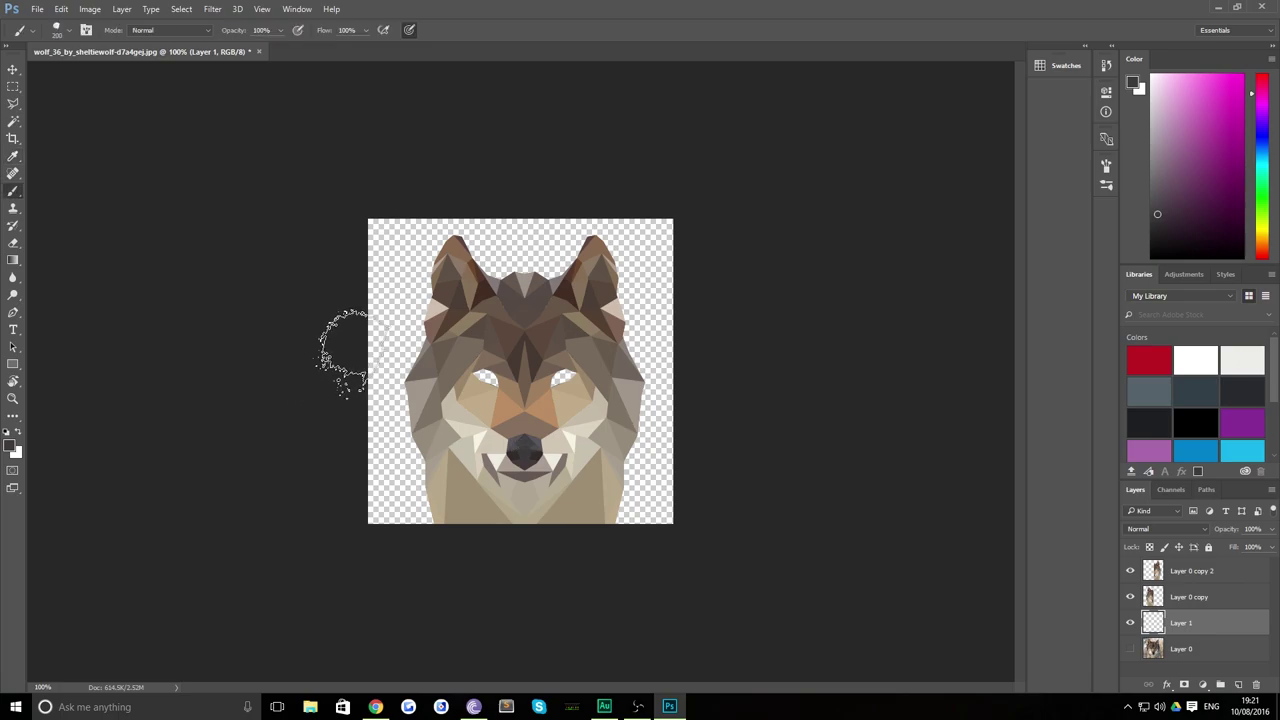
key("]")
key("]")
key("]")
key("]")
key("]")
key("]")
key("]")
key("]")
key("]")
key("]")
left_click(345, 351)
mouse_move(390, 365)
left_mouse_down()
mouse_move(420, 370)
mouse_move(370, 475)
mouse_move(560, 385)
mouse_move(550, 375)
left_mouse_up()
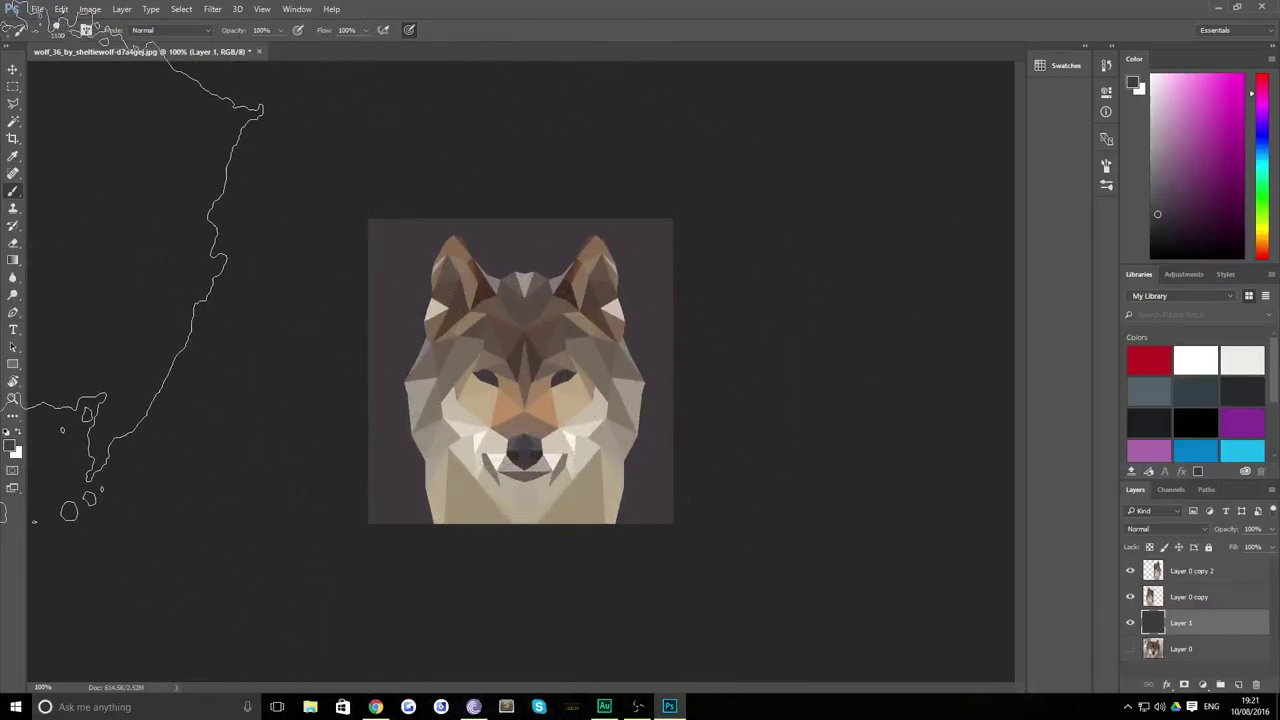
key("[")
key("[")
key("[")
key("[")
key("[")
key("[")
key("[")
key("[")
key("[")
left_click(13, 69)
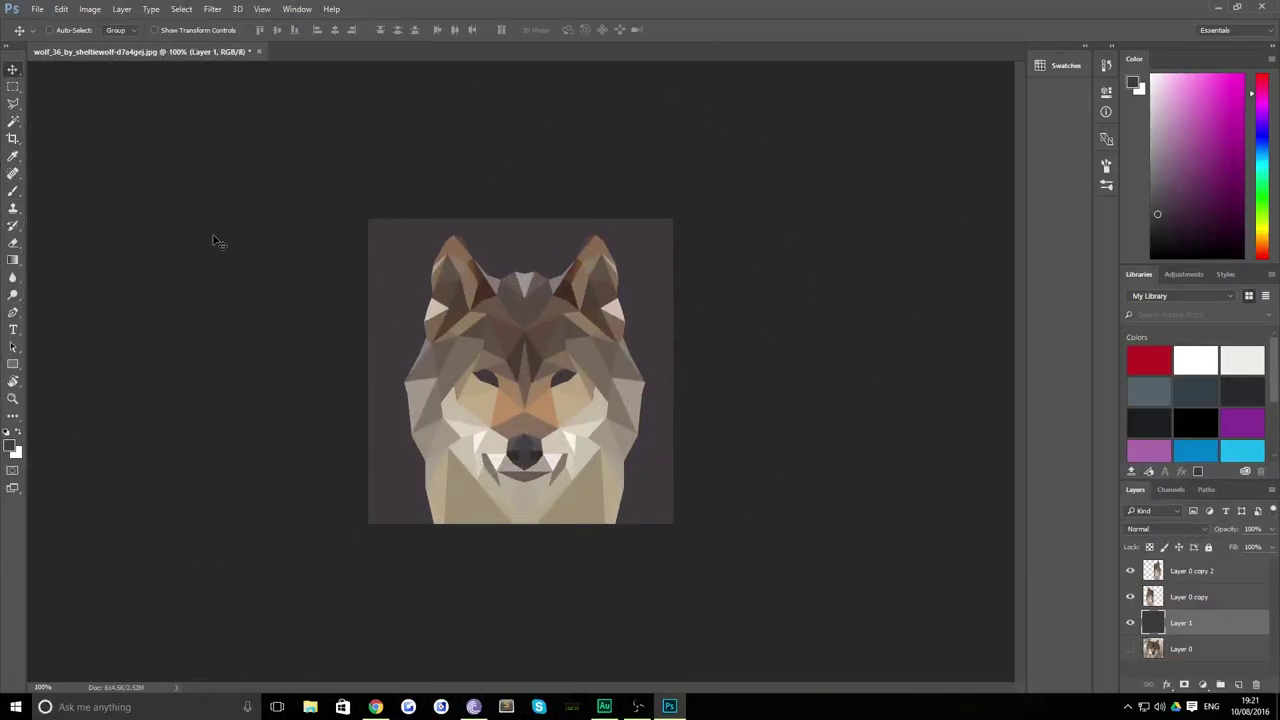